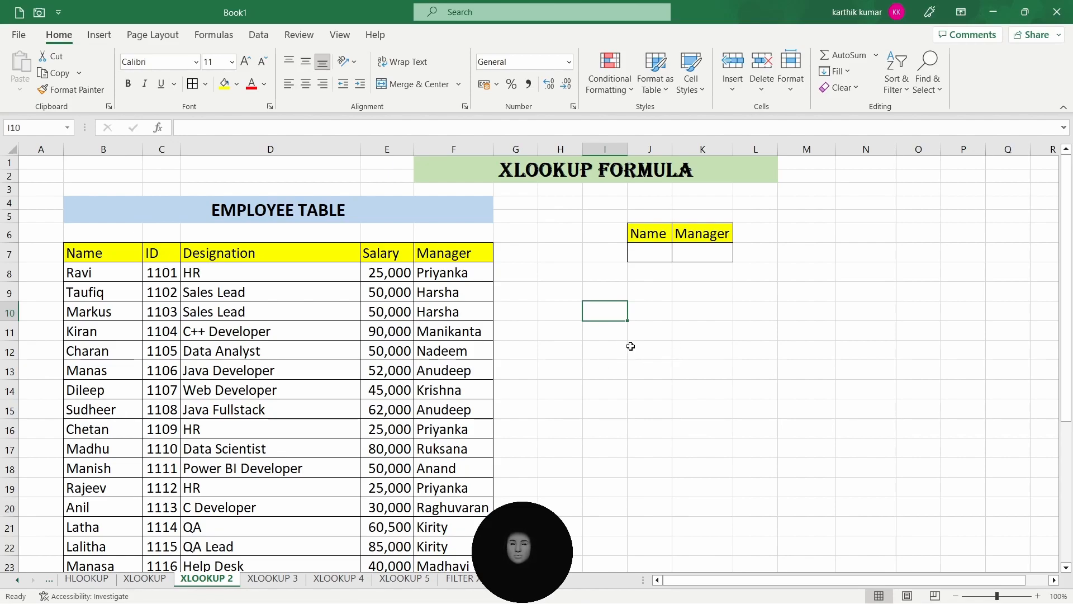
- Enter the first listed employee's name in J7 and retrieve the matching manager in K7 with =XLOOKUP(J7,B8:B32,F8:F32)
click(658, 255)
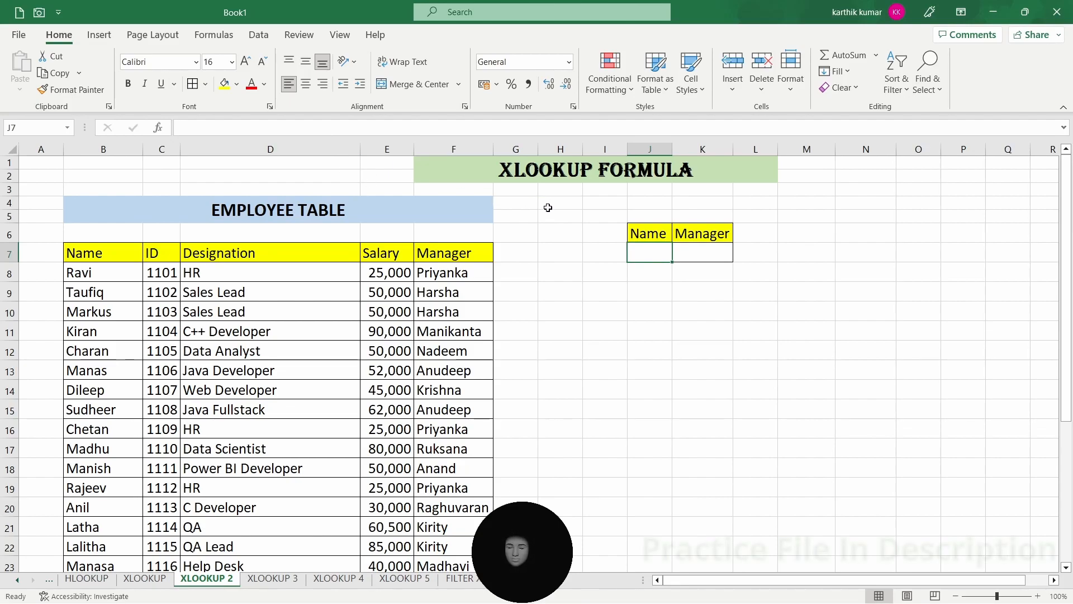
text(Ravi)
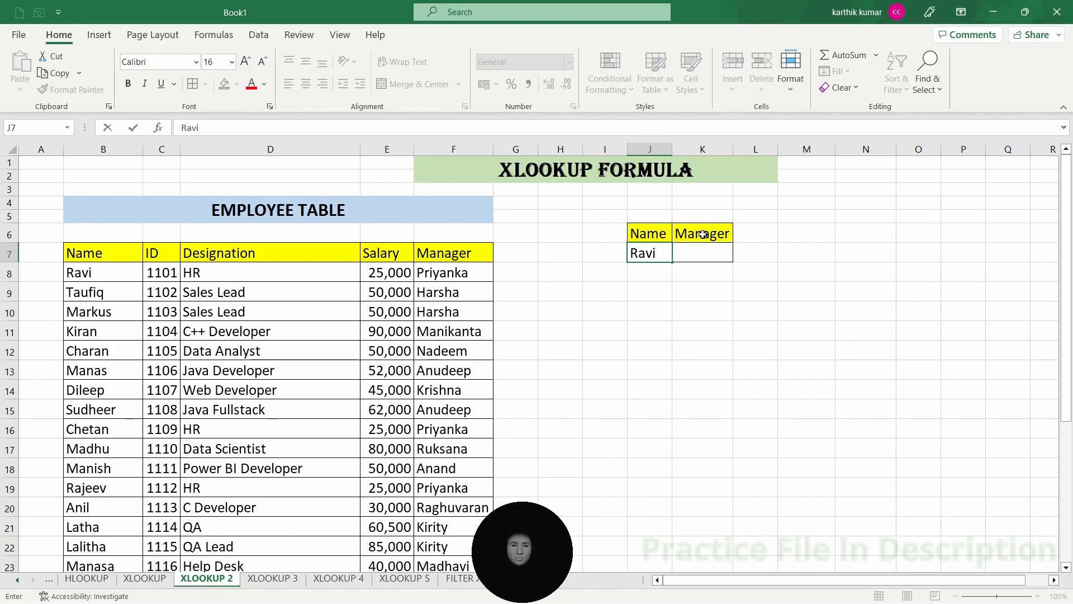
click(701, 251)
click(322, 130)
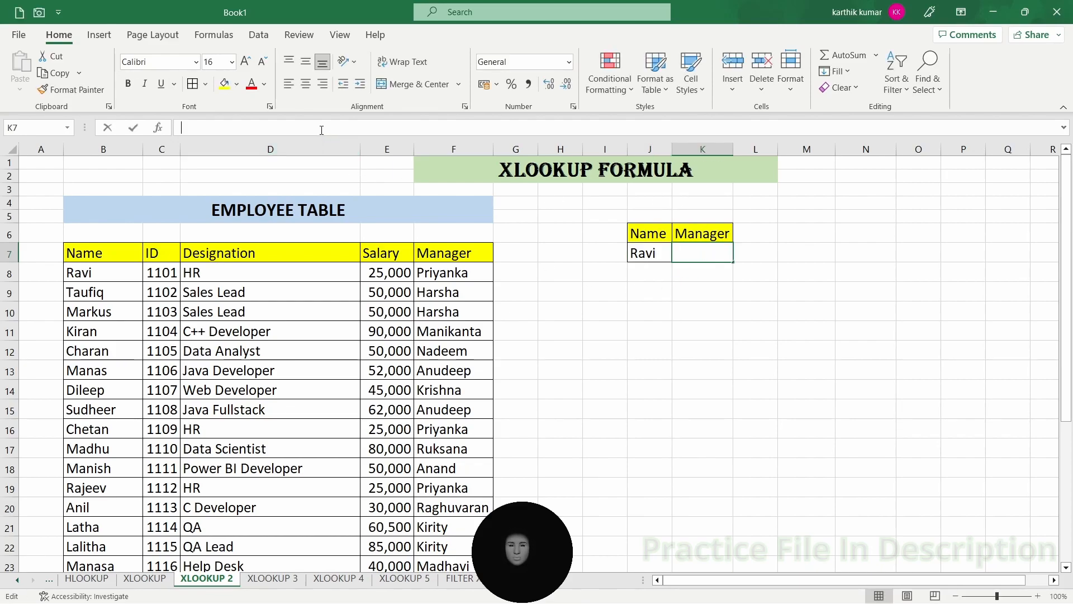
text(=xlo)
key(Tab)
click(661, 251)
text(,)
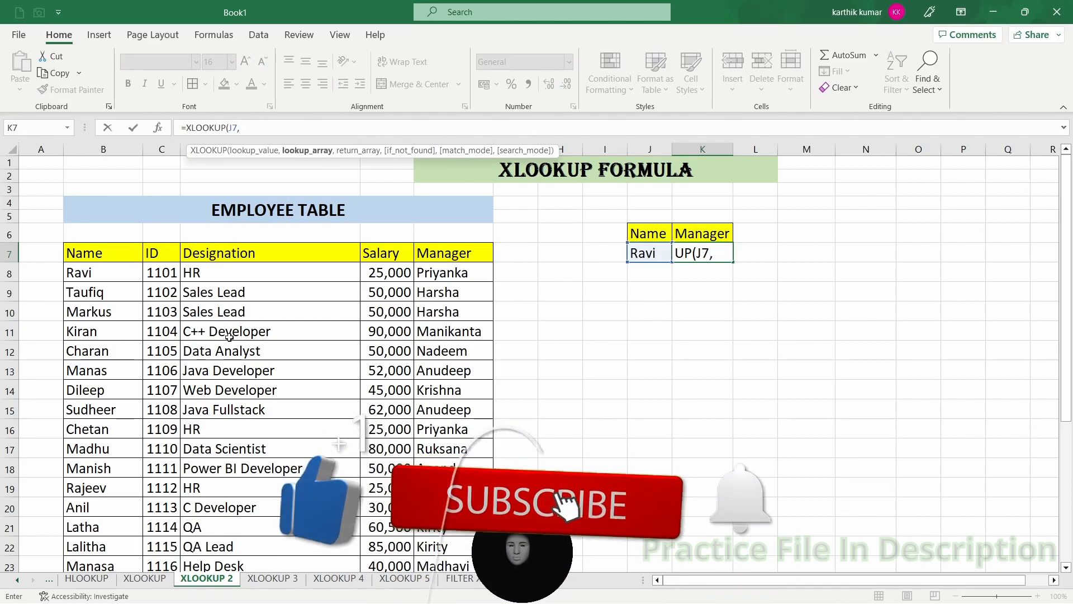
drag(83, 272, 106, 538)
text(,)
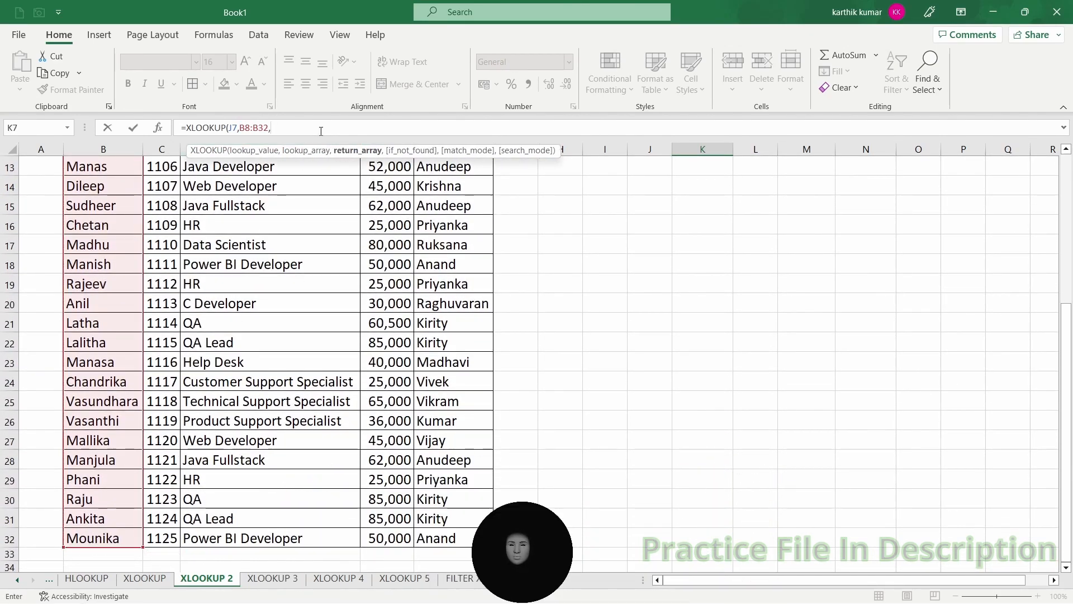
scroll(539, 312, up, 4)
drag(437, 274, 450, 599)
text())
key(Return)
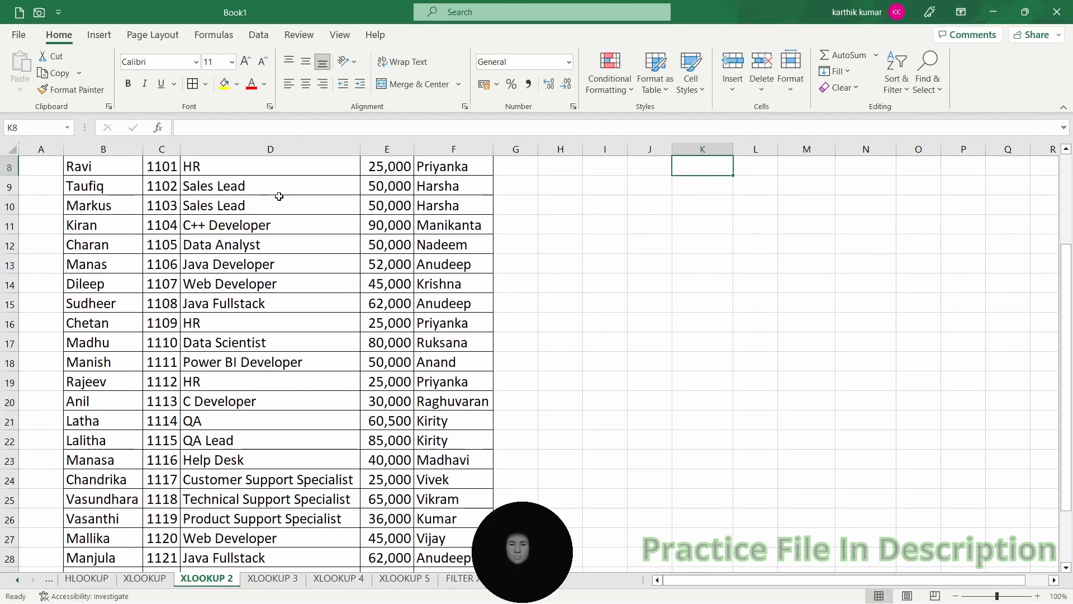
scroll(278, 201, up, 3)
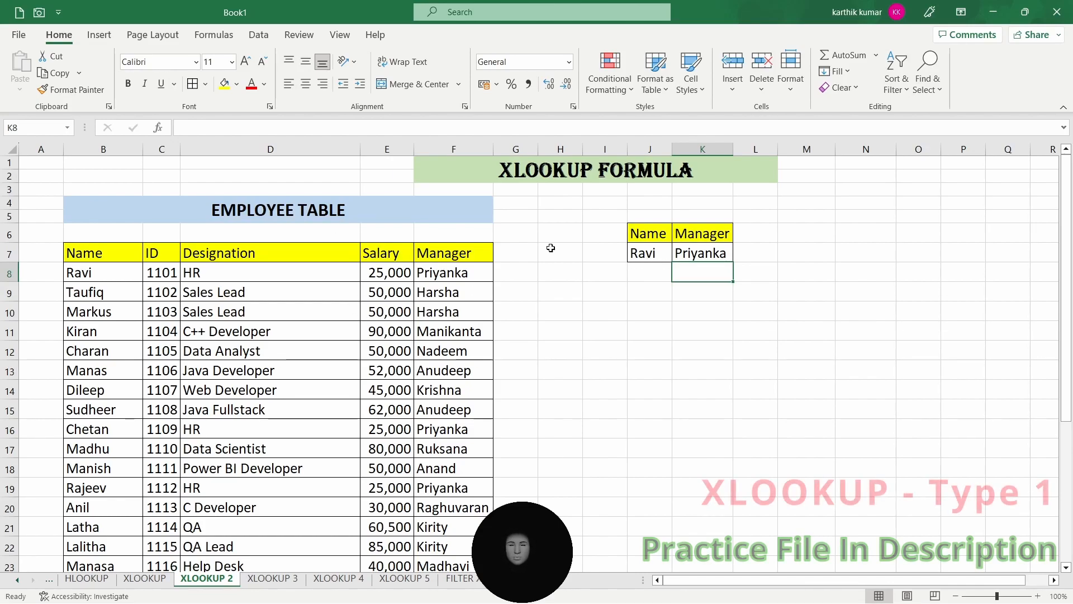
- Replace the lookup name in J7 with a name that is absent from the employee table
double_click(654, 255)
double_click(654, 256)
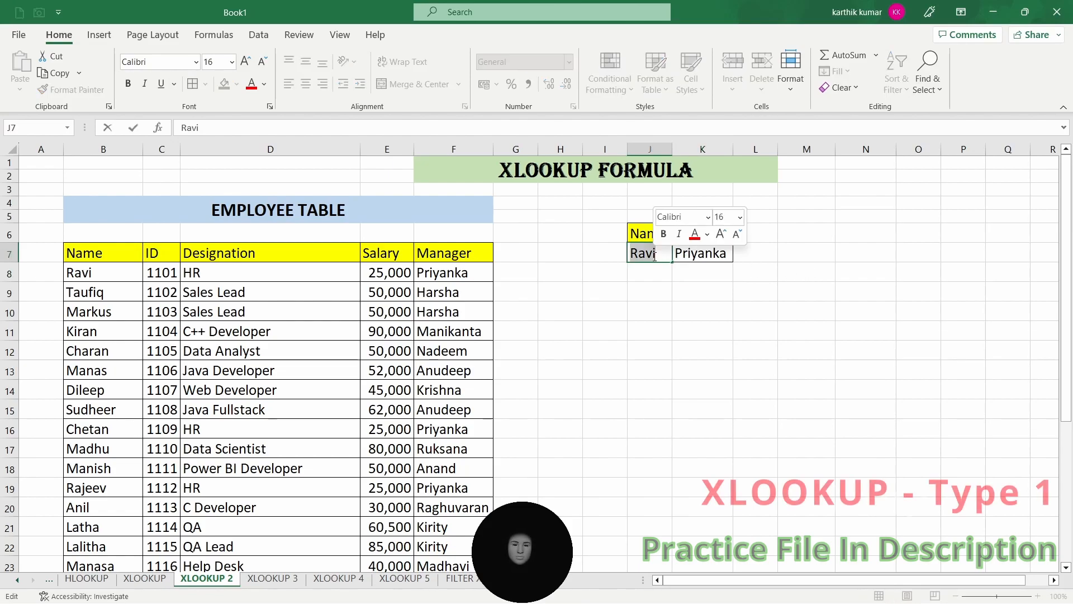
text(Khan)
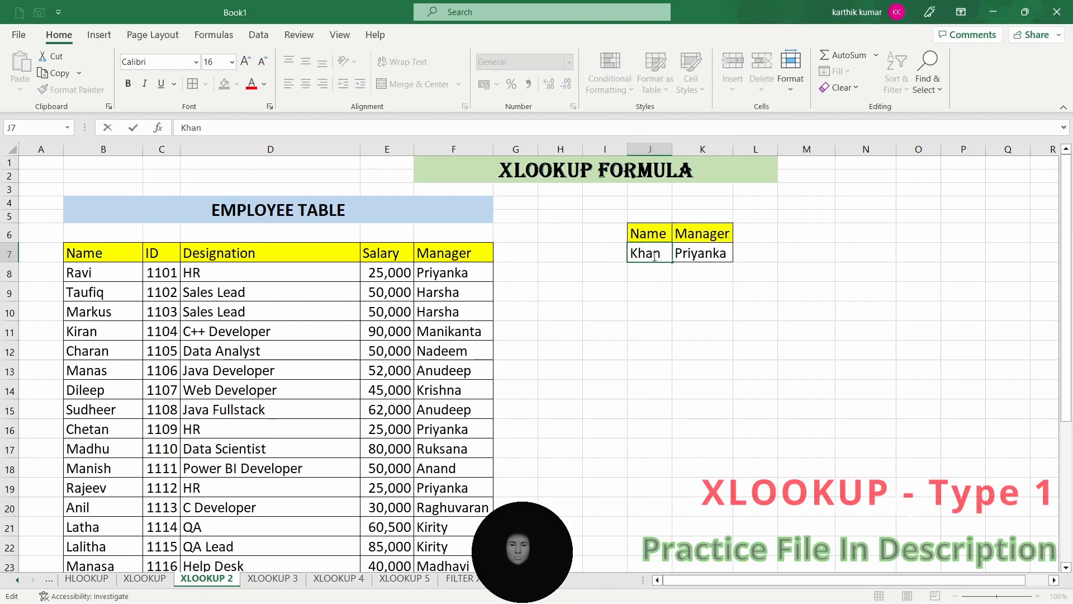
key(Return)
- Add "Name Is Not in The List" as the if_not_found argument of the XLOOKUP formula in K7 and autofit column K
click(682, 256)
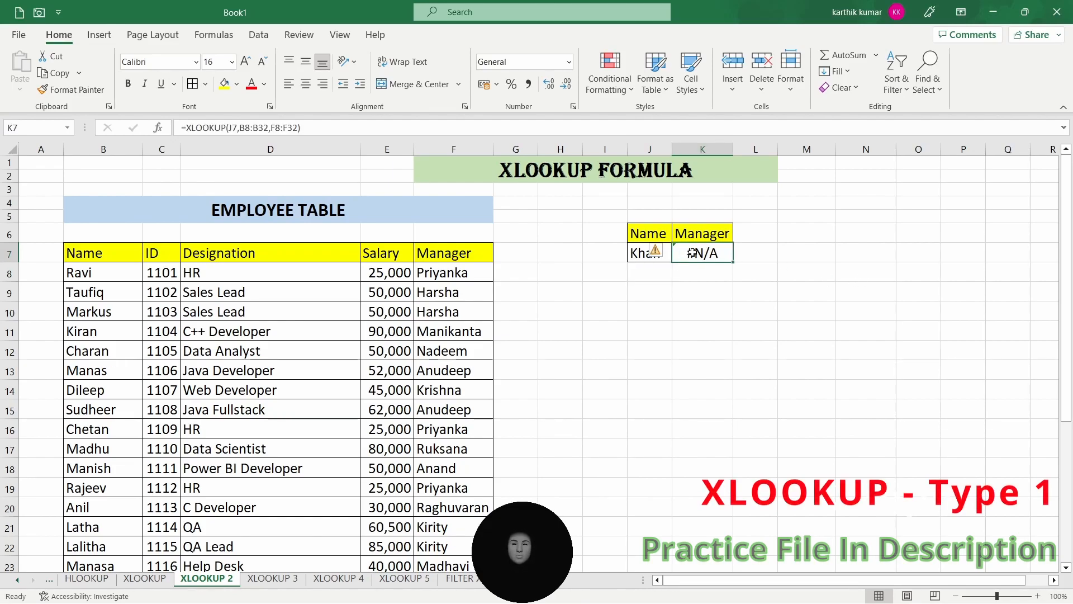
double_click(692, 253)
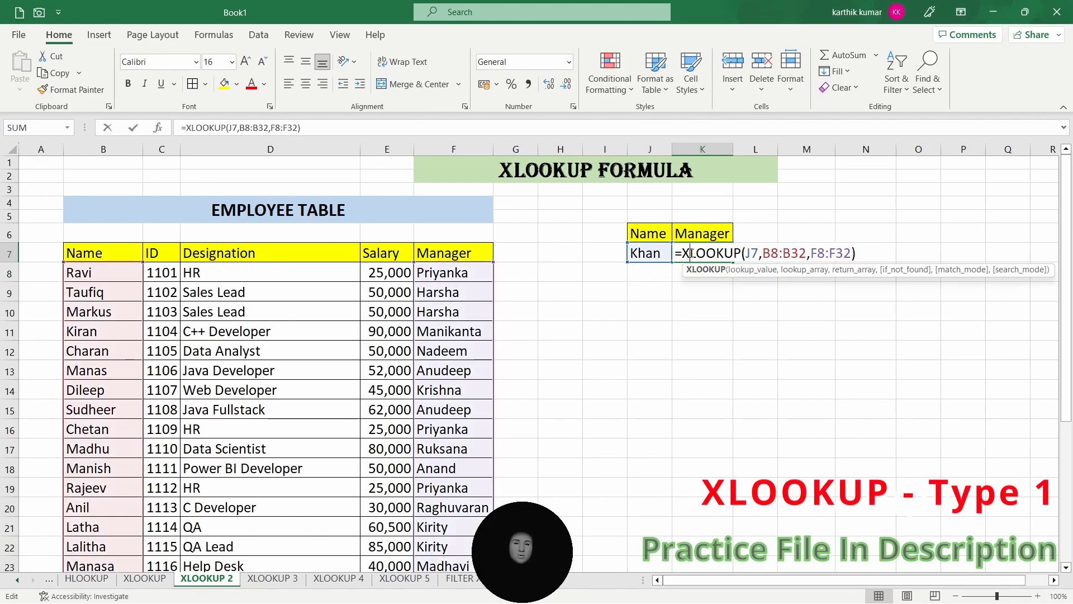
click(300, 127)
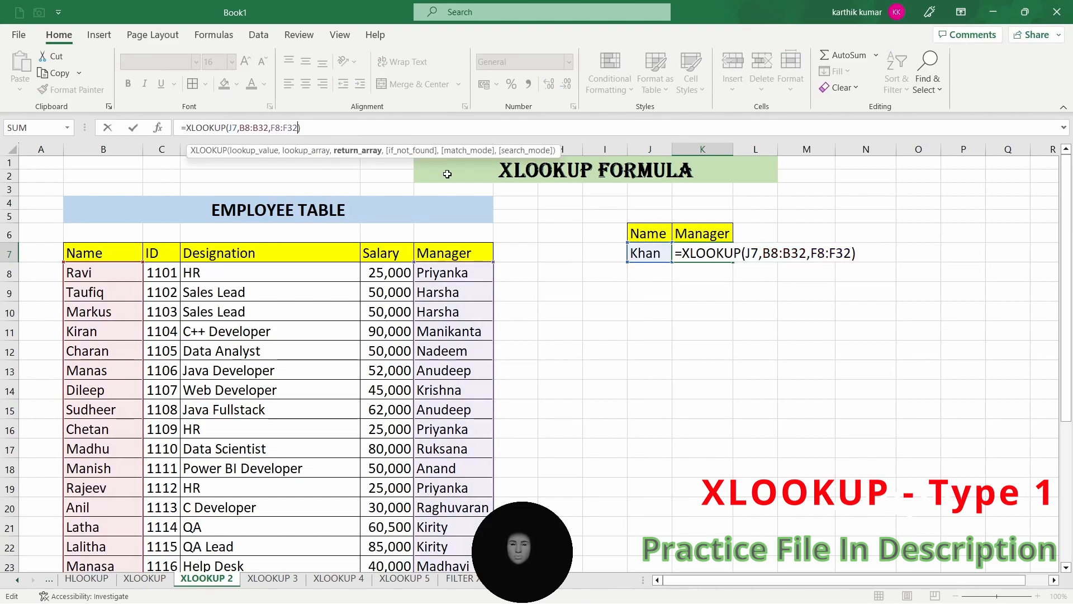
text(,)
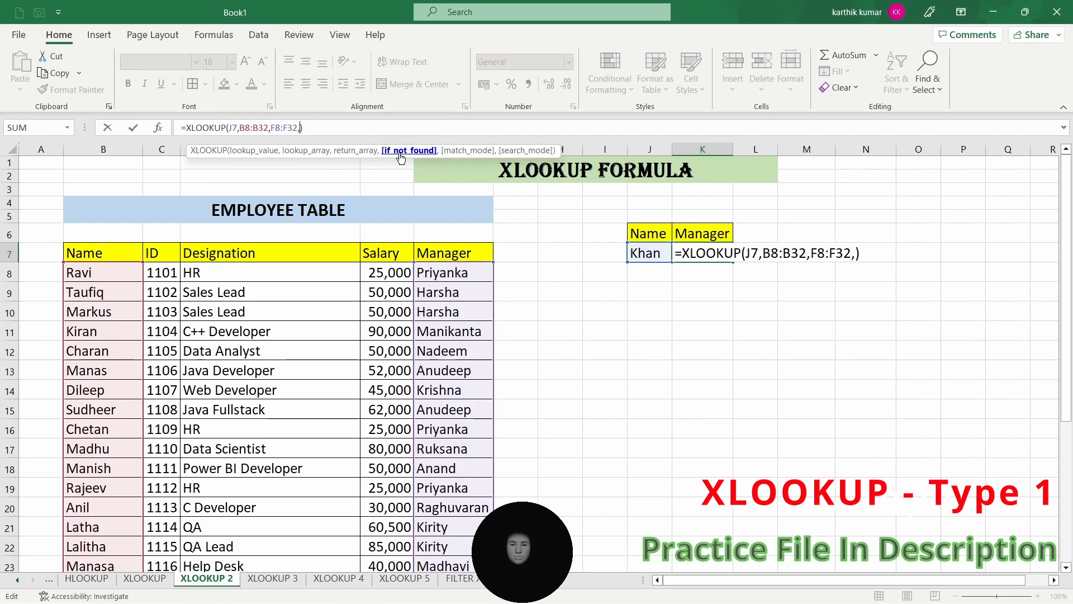
text("")
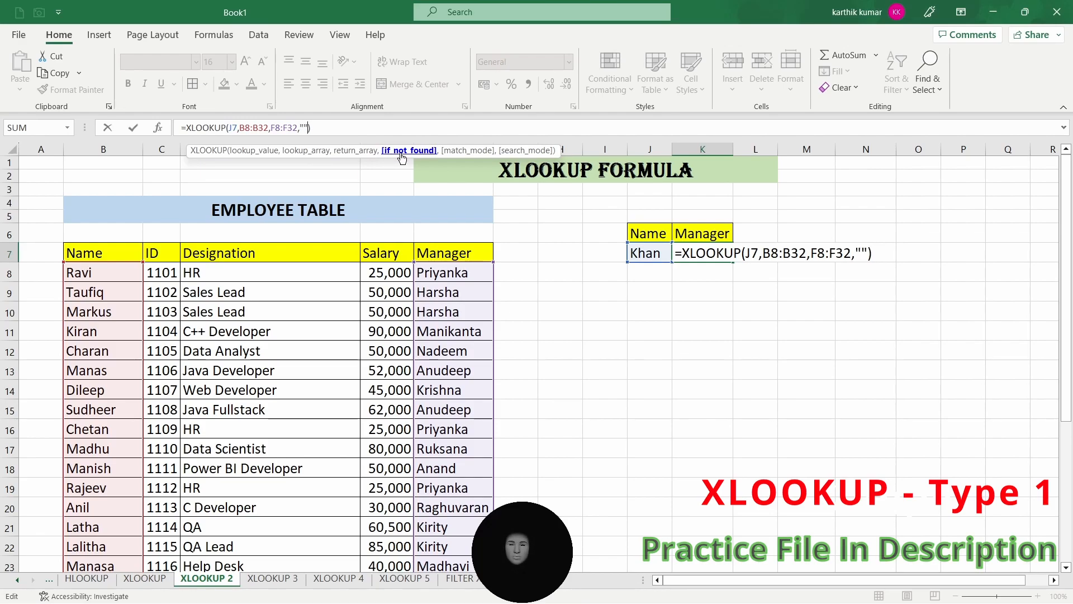
text(Name Is Not )
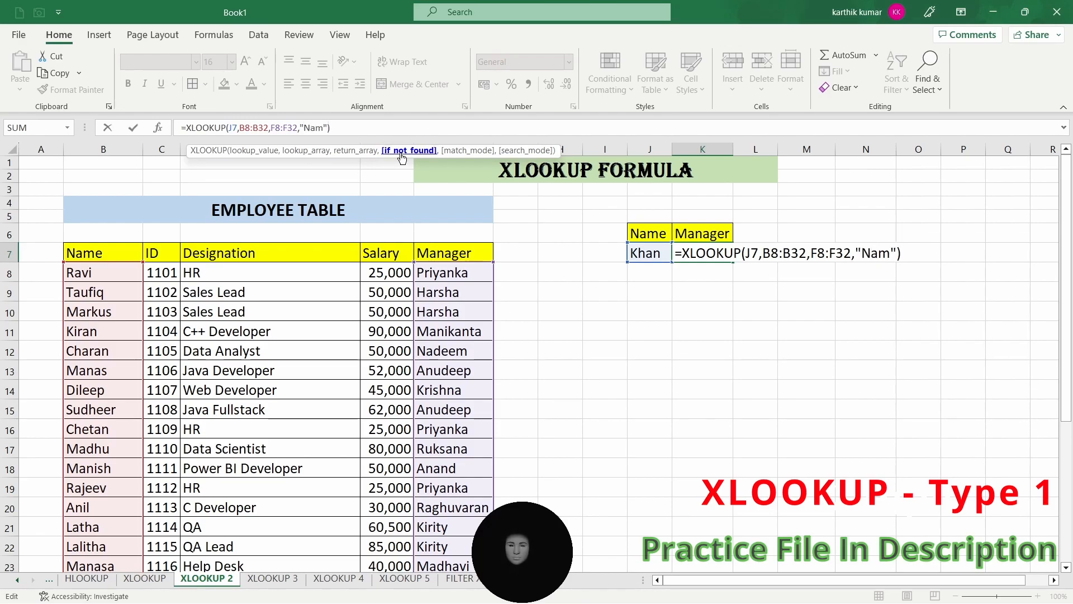
text(IN t)
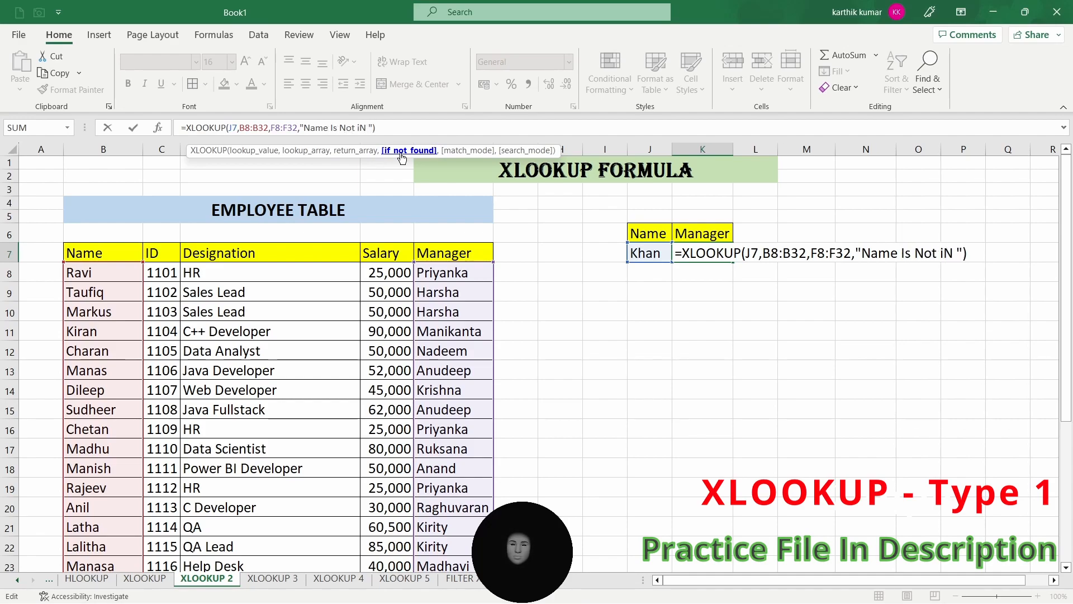
key(BackSpace)
key(BackSpace)
key(BackSpace)
key(BackSpace)
text(in THe)
key(BackSpace)
key(BackSpace)
text(he List)
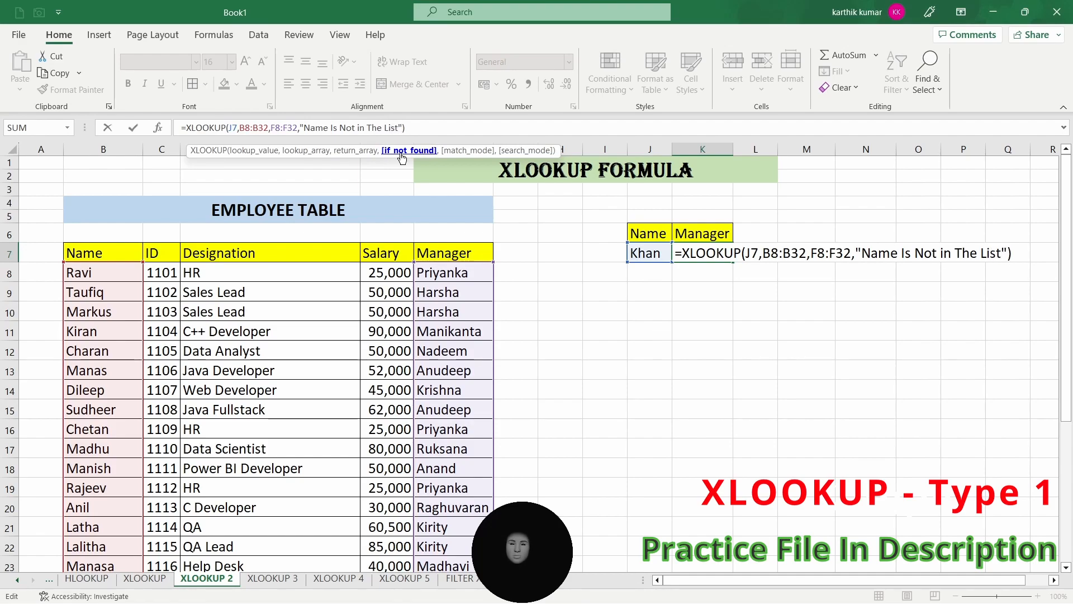
key(Return)
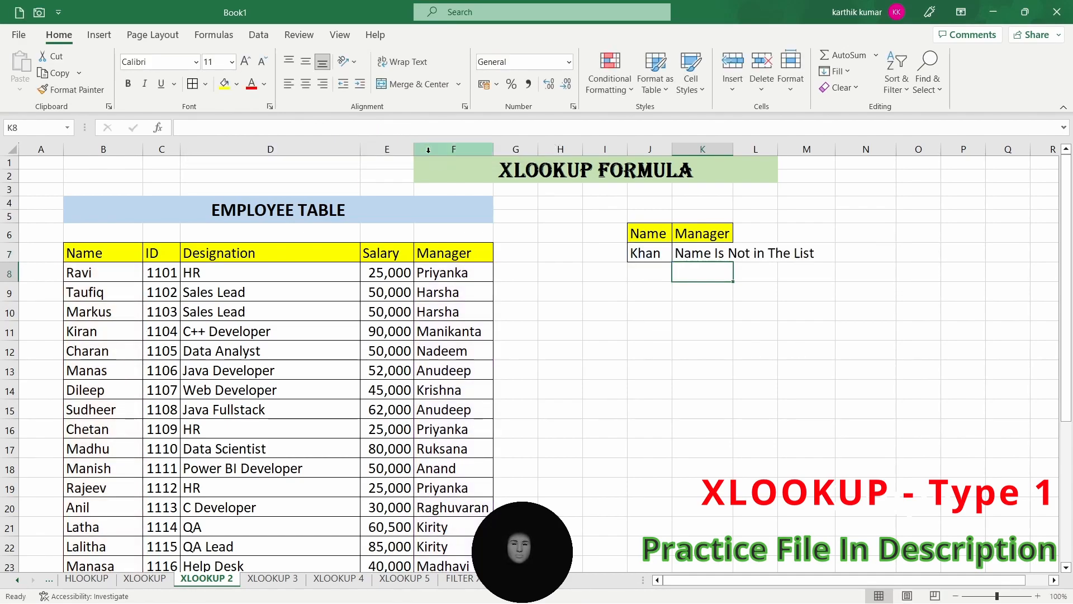
double_click(733, 156)
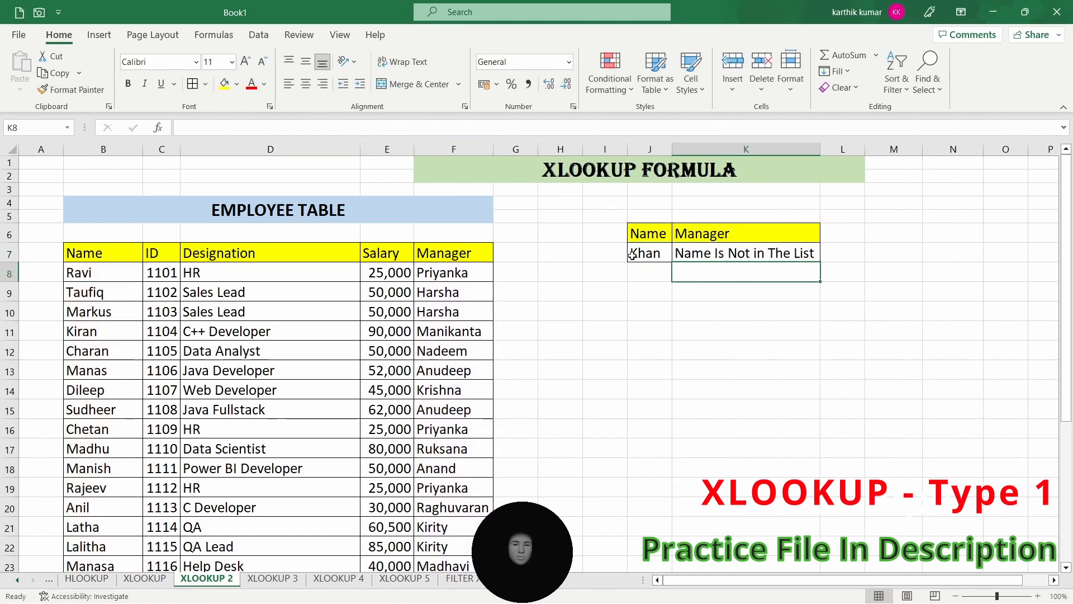
- Change the lookup name in J7 to the employee listed in row 11 of the table
click(652, 255)
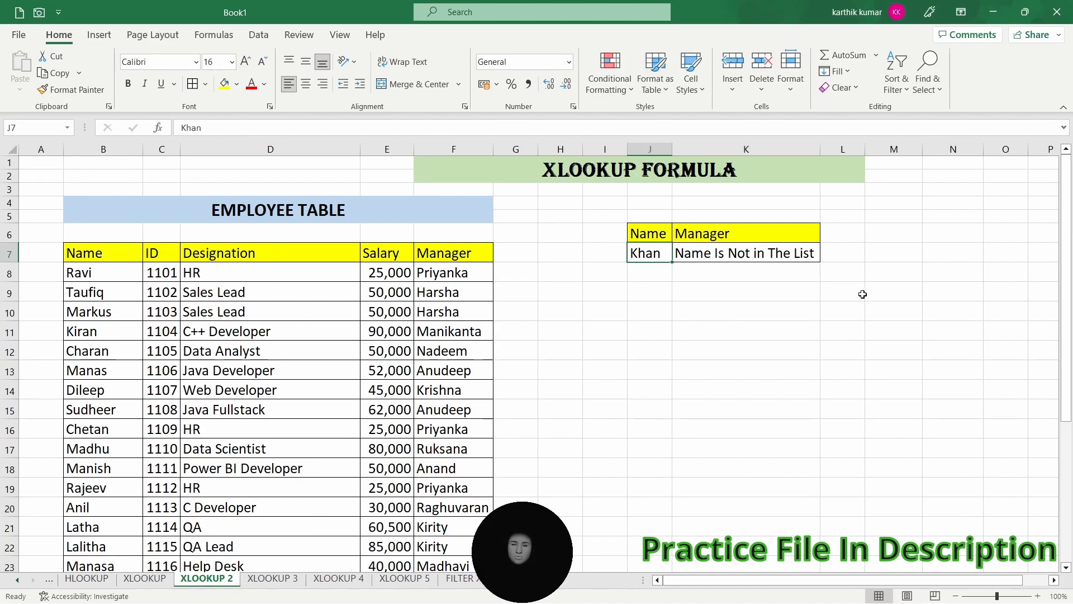
double_click(655, 257)
text(Kiran)
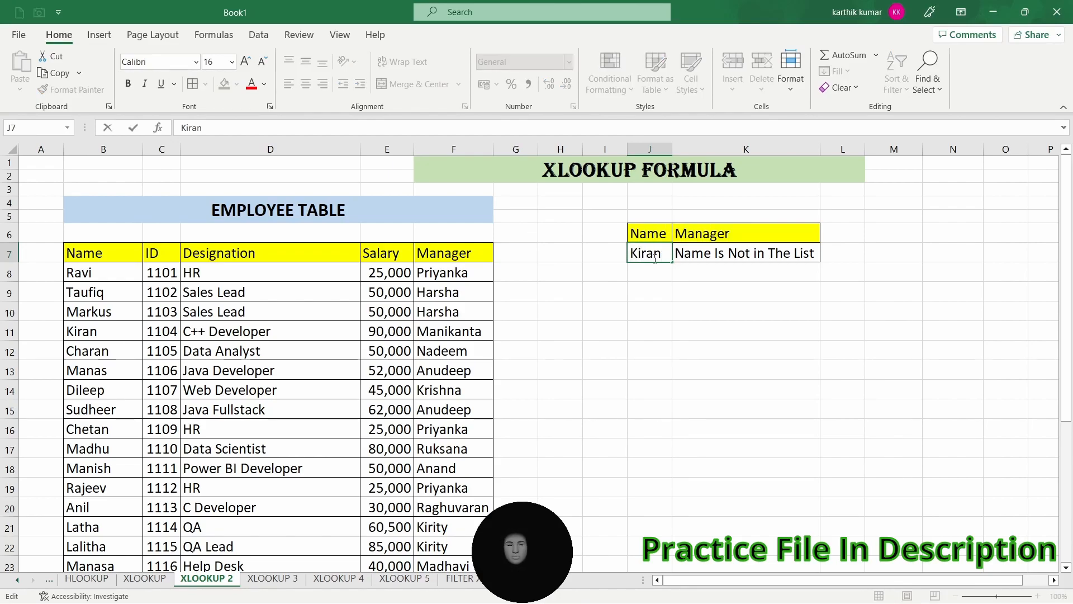
key(Return)
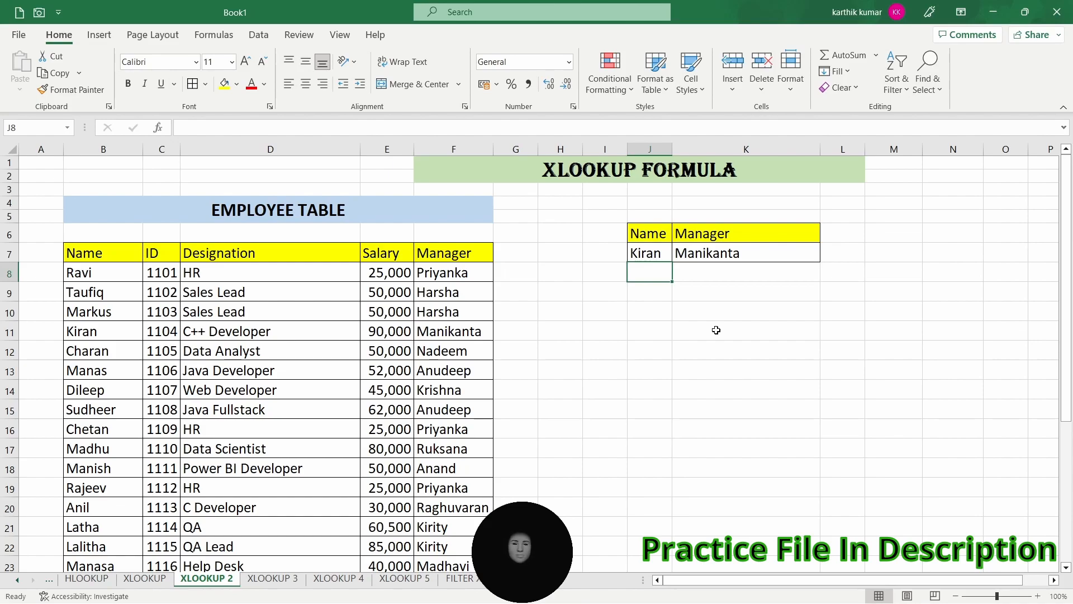
- Open the XLOOKUP 3 sheet and look over the Name, Salary and Manager cells of its lookup table
click(272, 578)
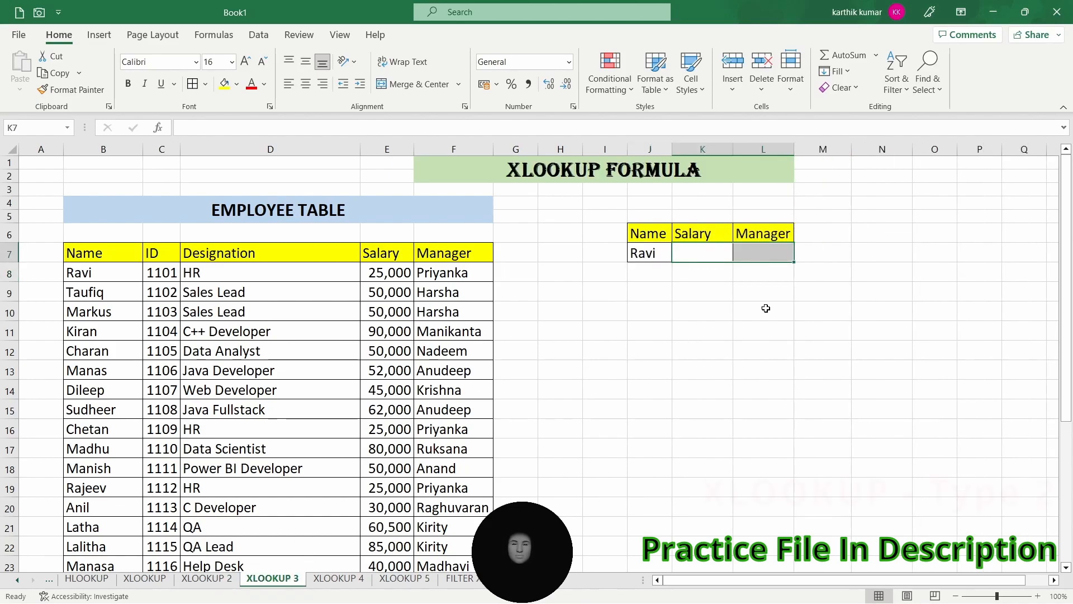
click(796, 312)
click(642, 254)
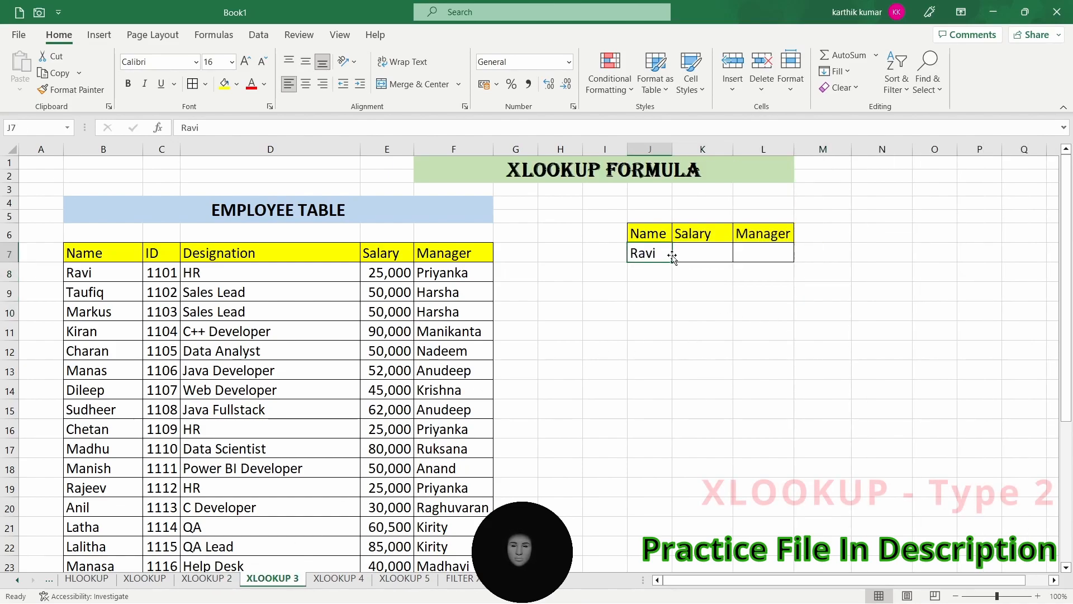
click(727, 248)
click(749, 245)
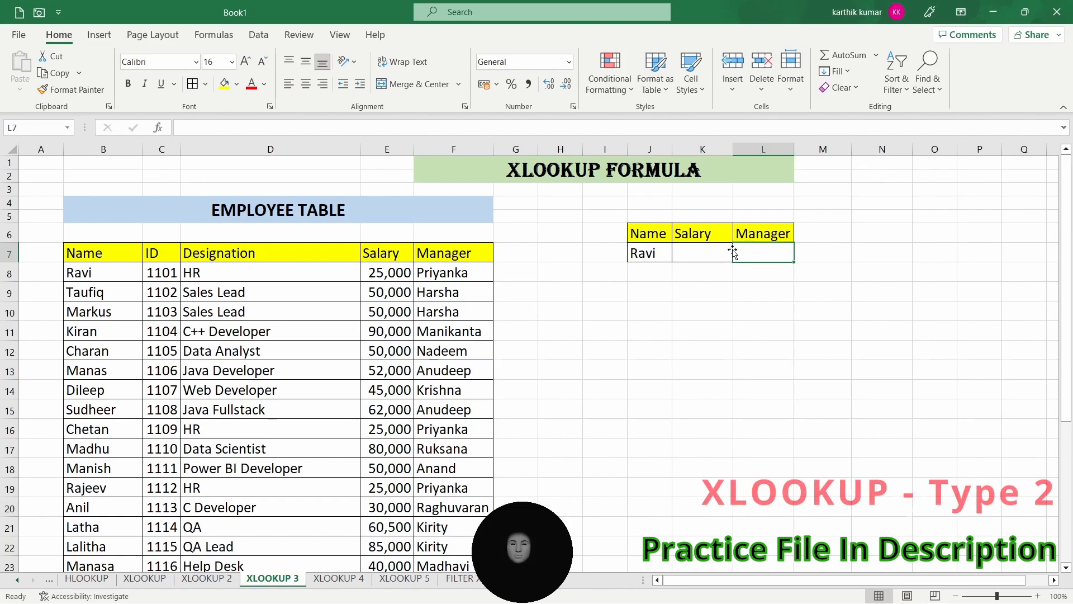
- Enter =XLOOKUP(J7,B8:B32,E8:F32) in K7 to return both the salary and the manager for the lookup name
click(704, 255)
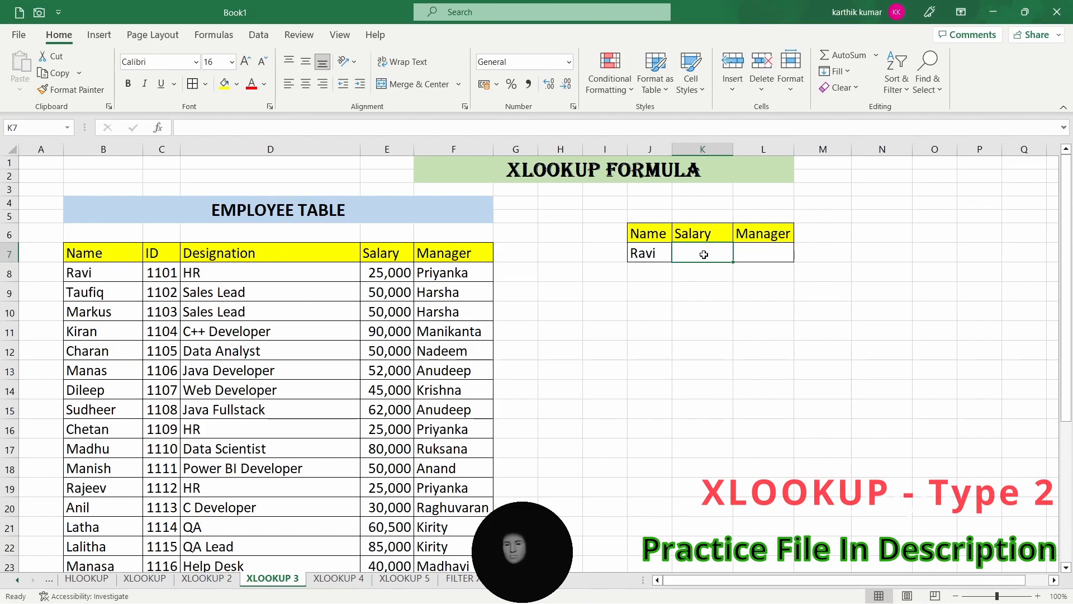
click(306, 127)
text(=xlo)
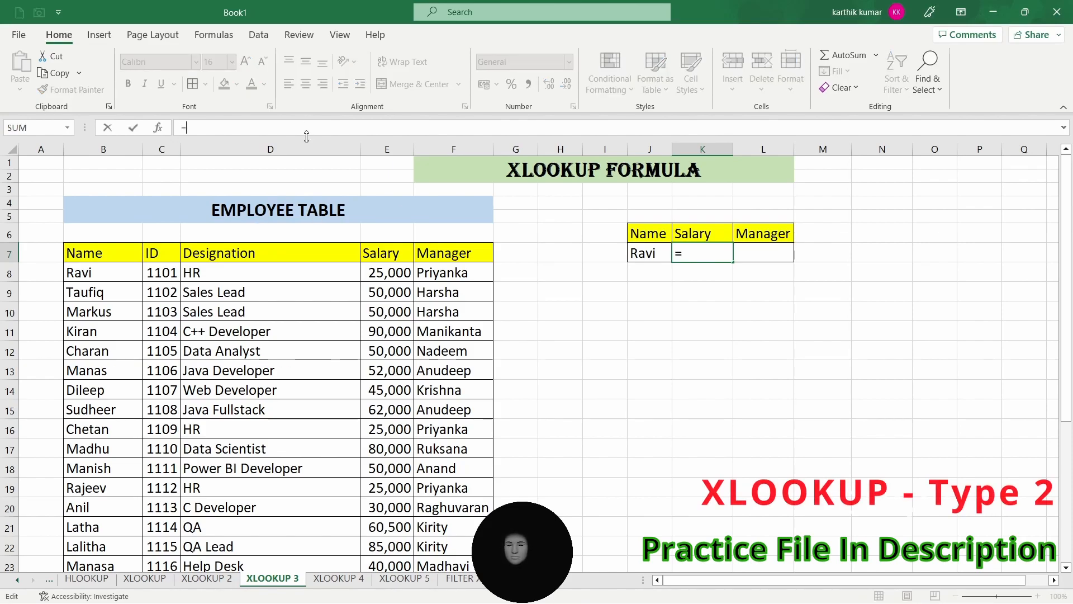
key(Tab)
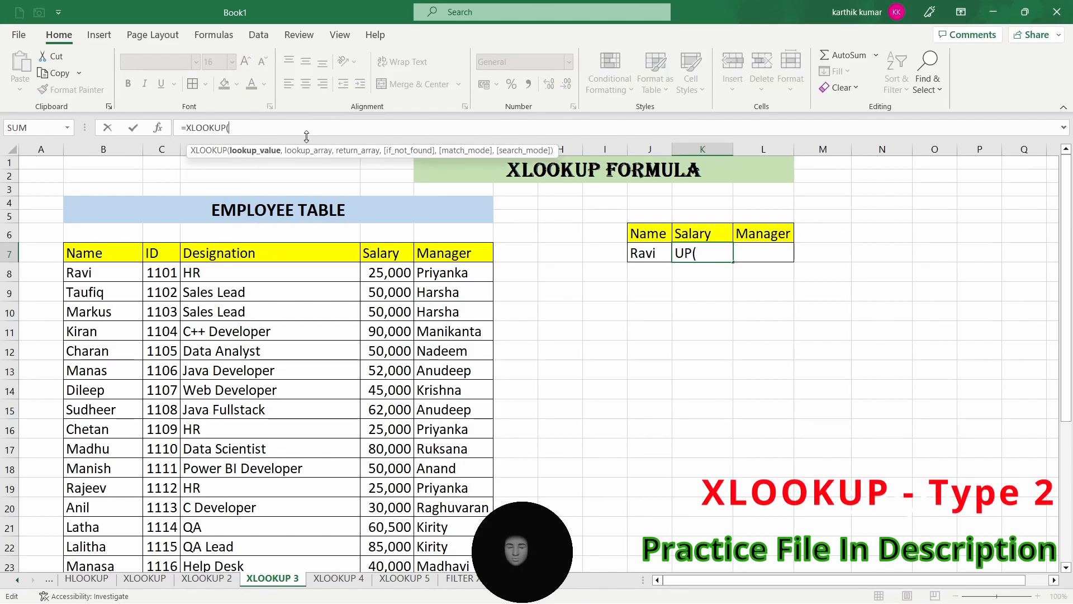
click(647, 254)
text(,)
drag(112, 273, 115, 550)
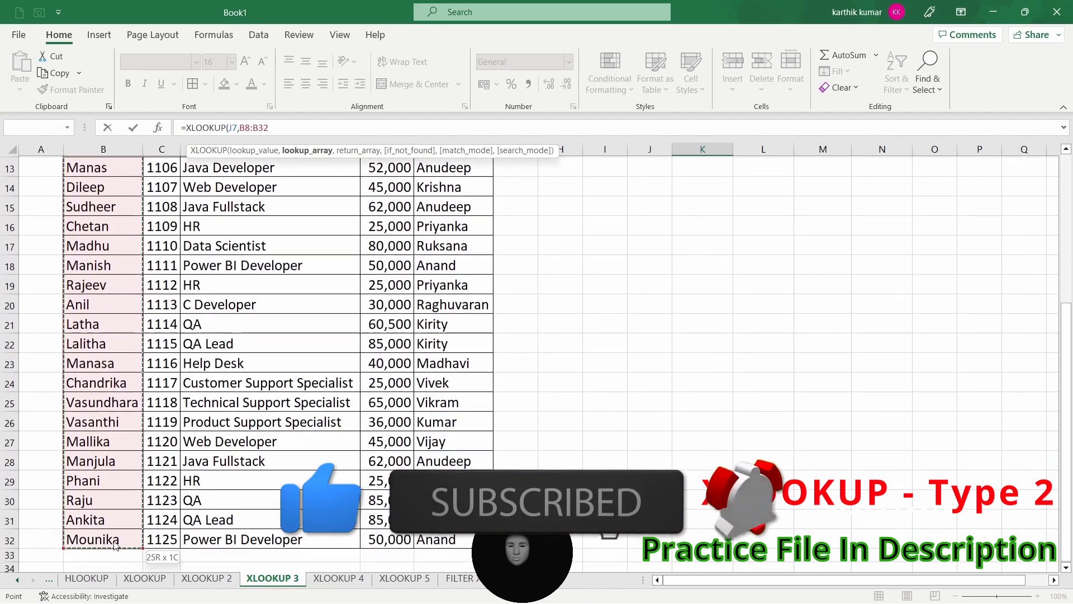
text(,)
scroll(518, 285, up, 4)
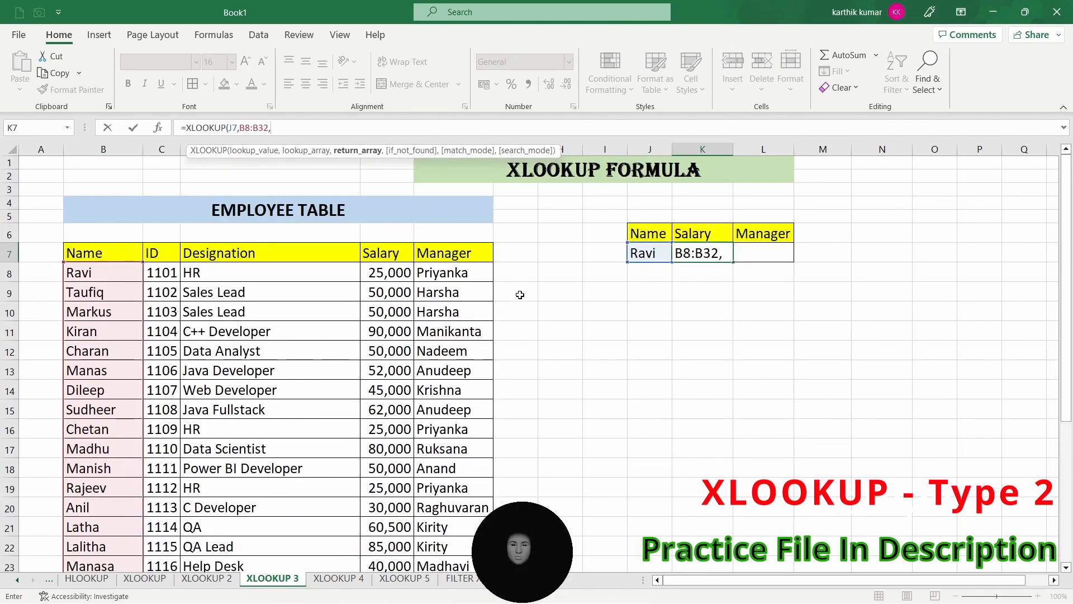
drag(402, 273, 475, 562)
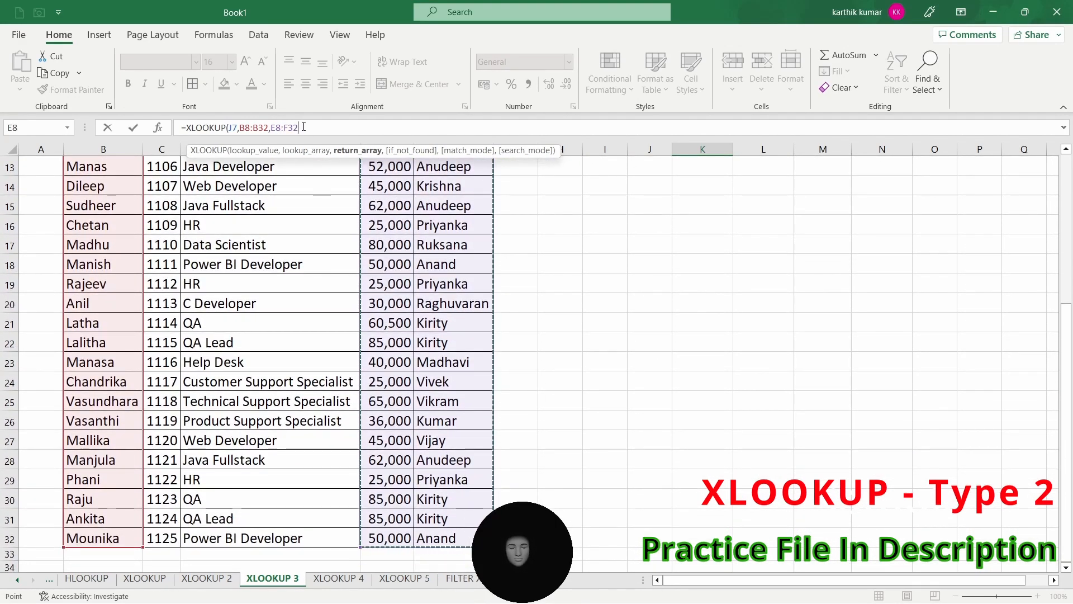
key(Escape)
scroll(647, 267, up, 3)
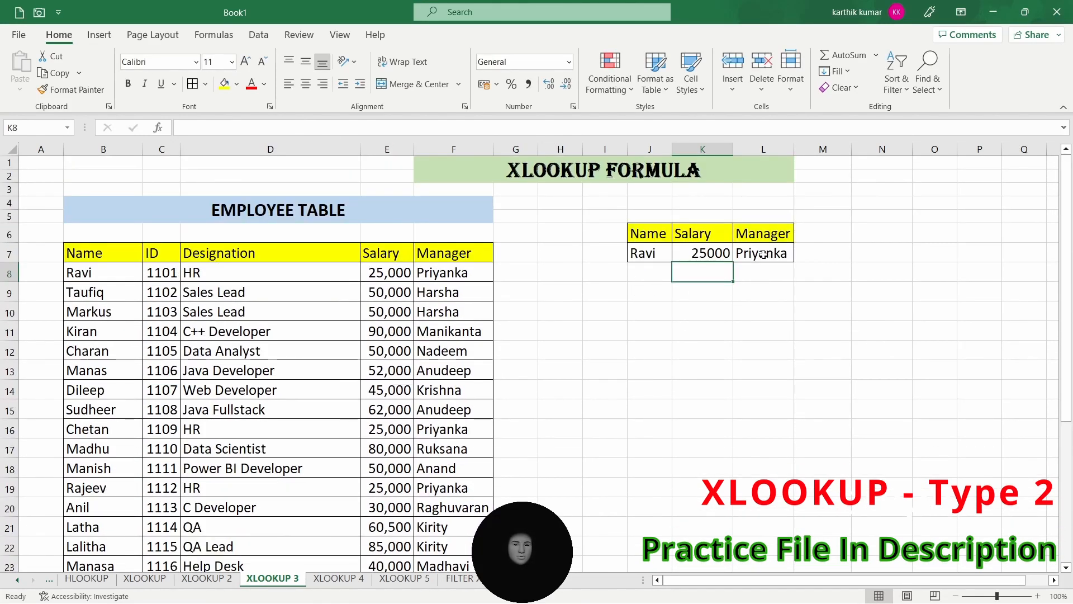
- Change the lookup name in J7 of the XLOOKUP 3 sheet to the employee listed in row 14
click(656, 258)
text(Ra)
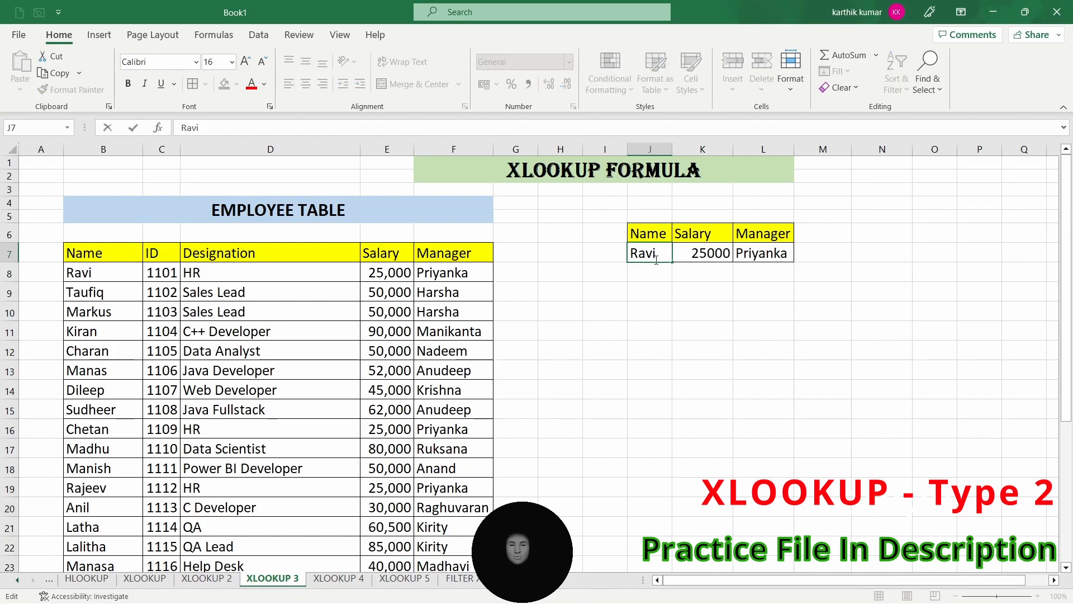
text(Dil)
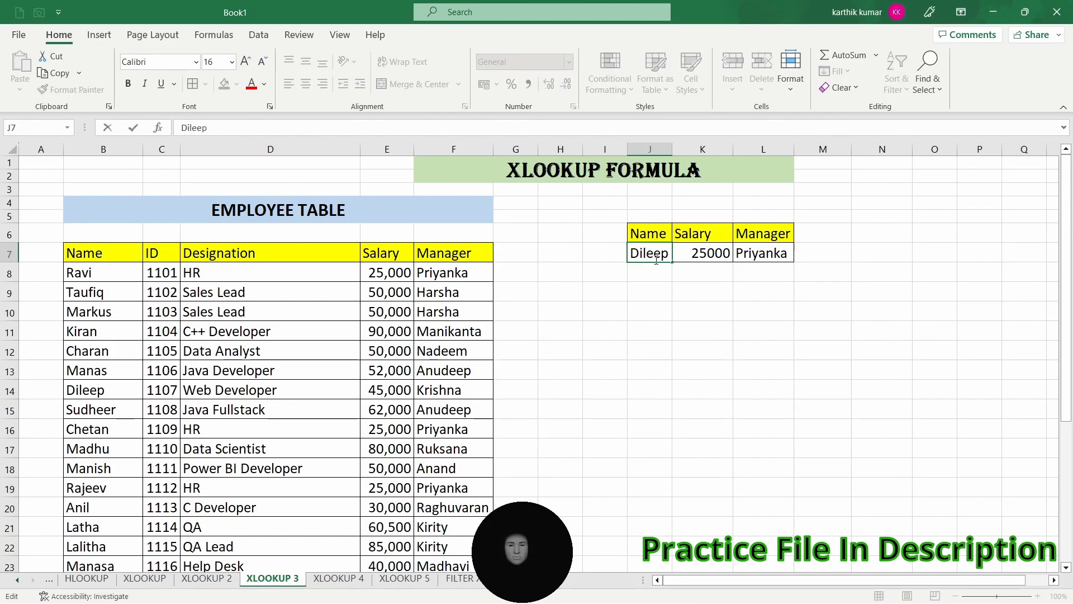
text(eep)
key(Return)
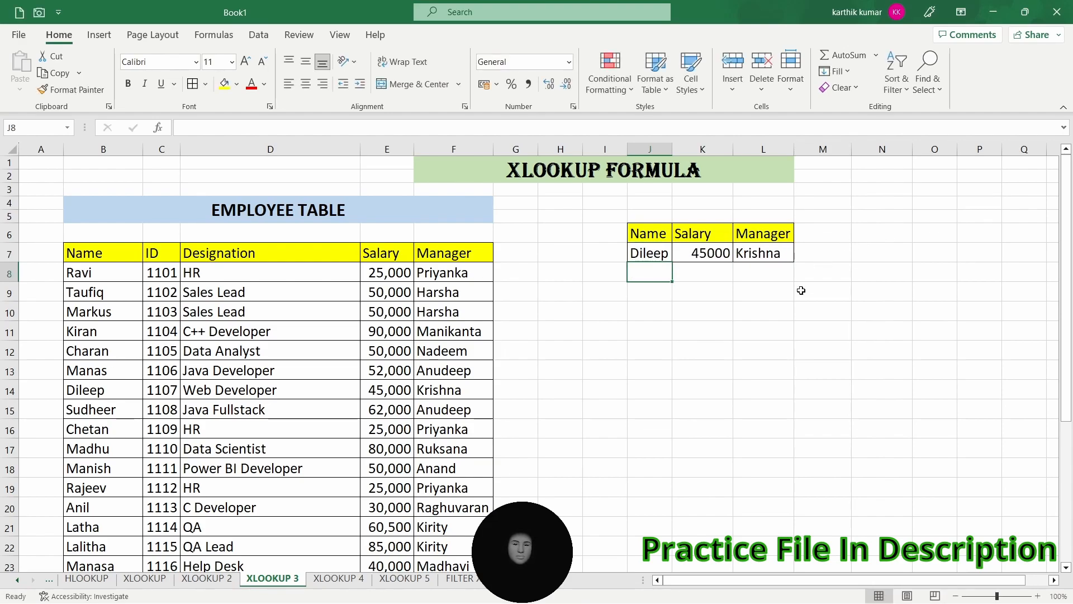
- On the XLOOKUP 4 sheet, enter =XLOOKUP(I7,B8:B32,F8:F32) in J7 to look up the manager by partial name
click(354, 577)
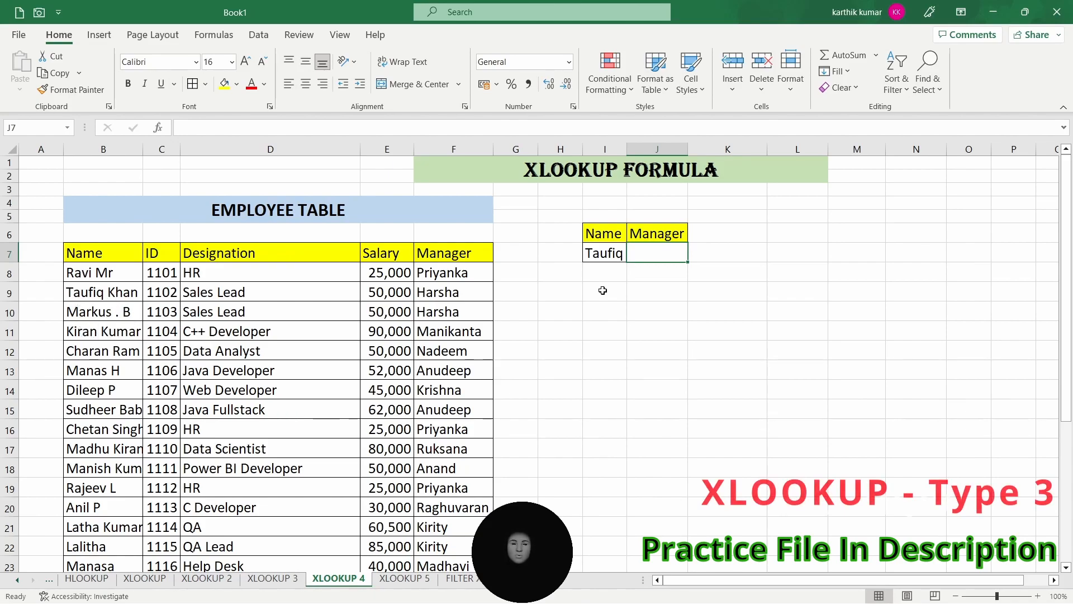
click(603, 253)
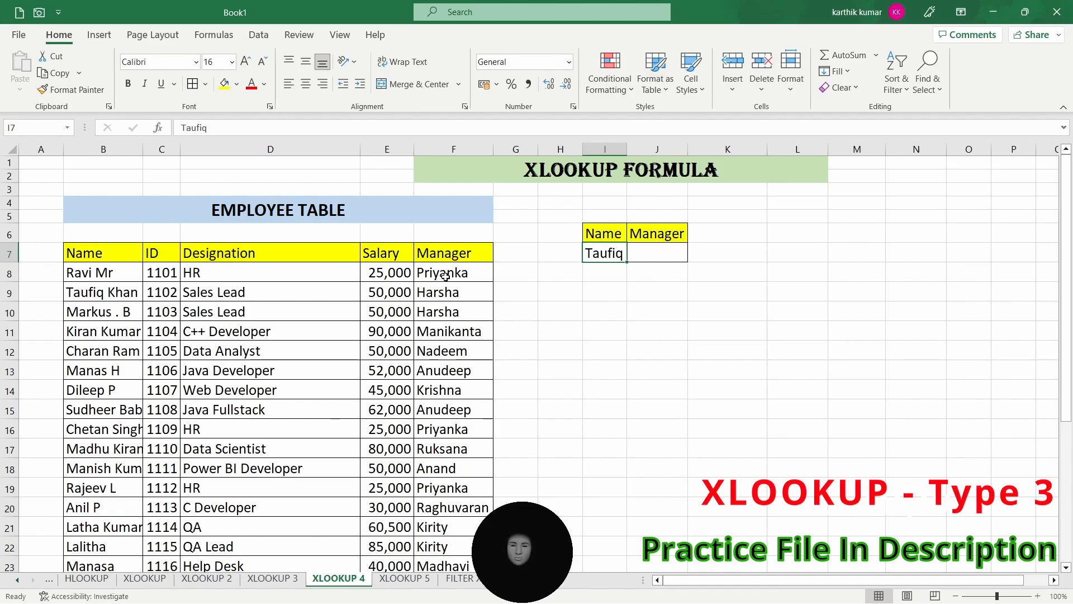
click(669, 251)
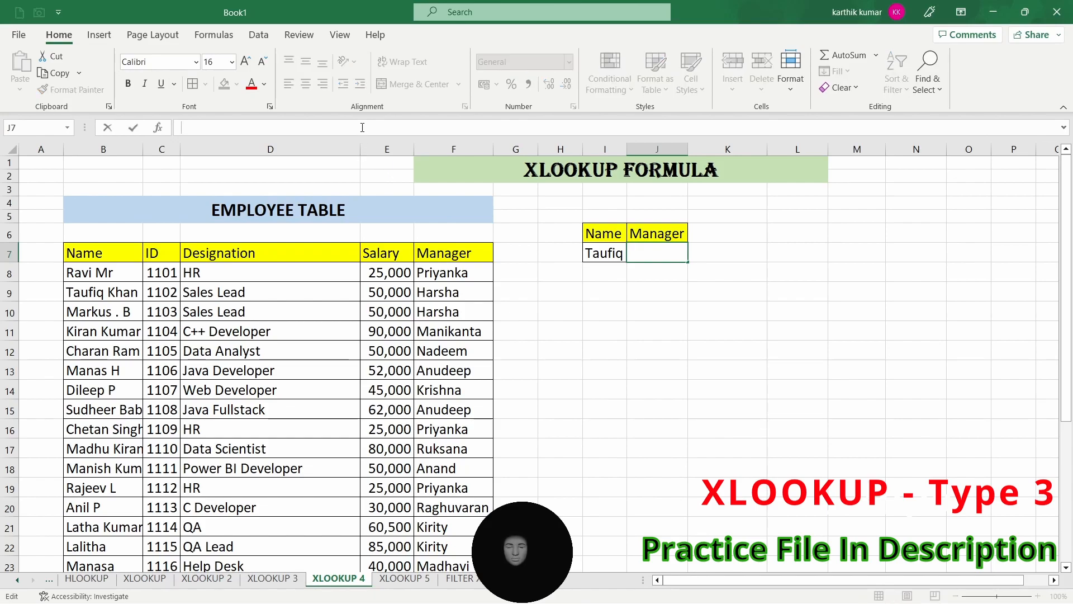
text(=x)
key(Tab)
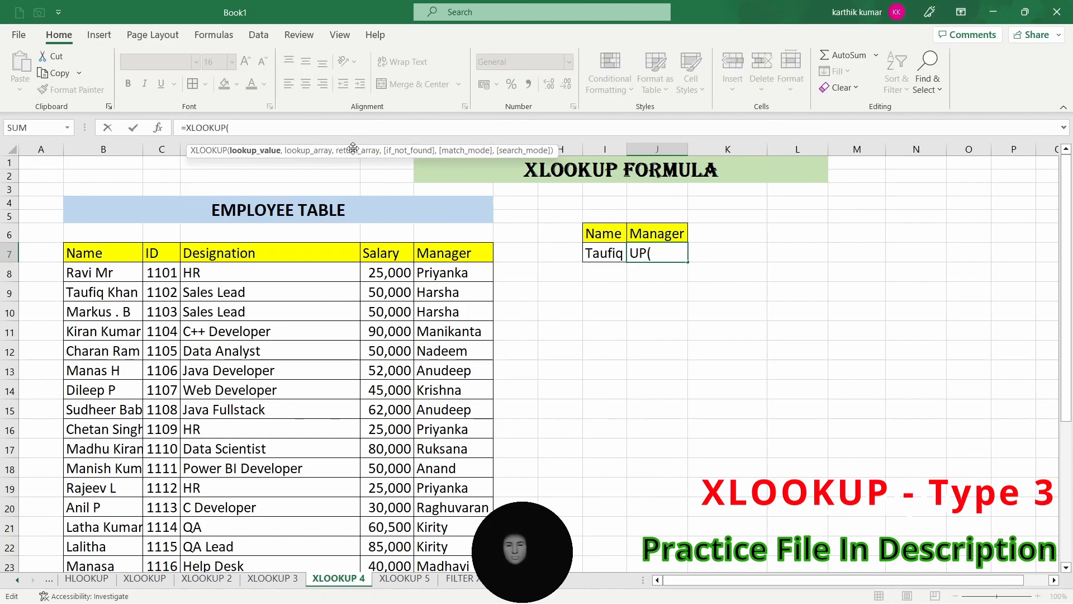
click(607, 253)
text(,)
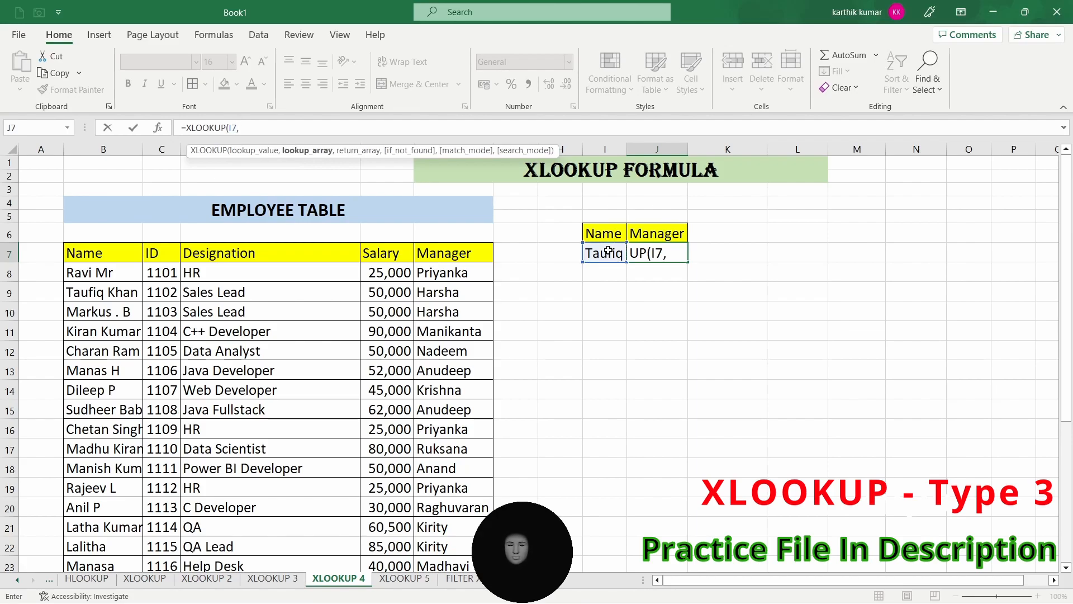
drag(79, 274, 102, 432)
text(,)
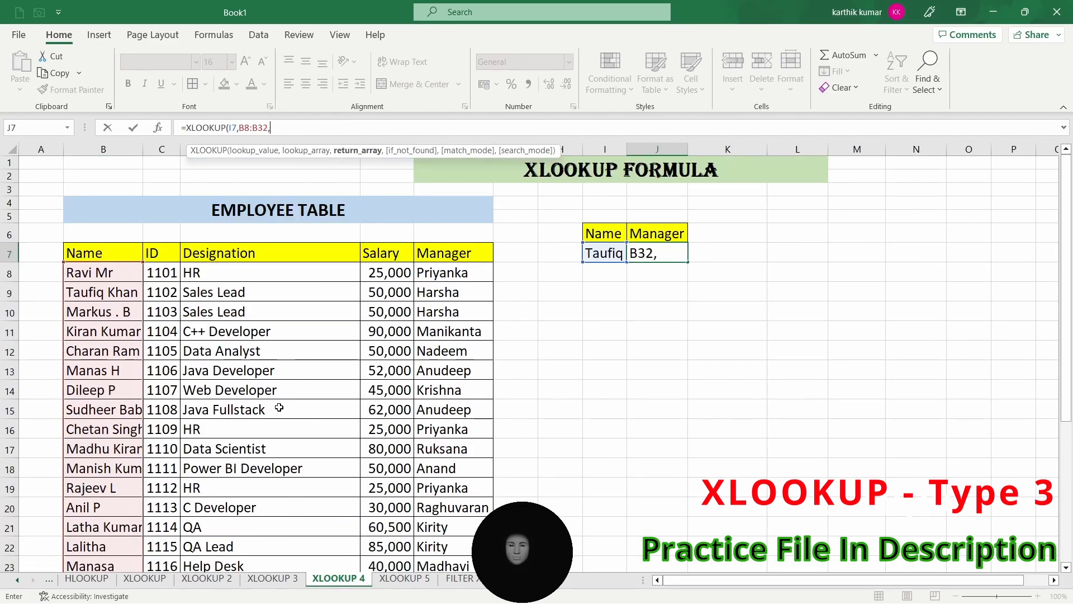
drag(435, 274, 440, 545)
scroll(451, 282, up, 4)
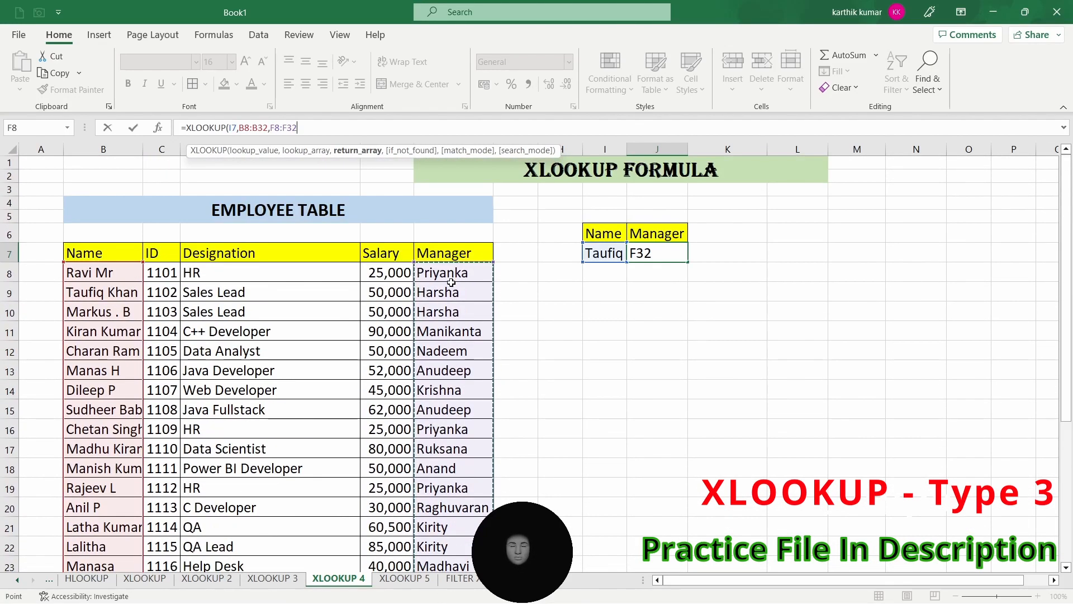
key(Return)
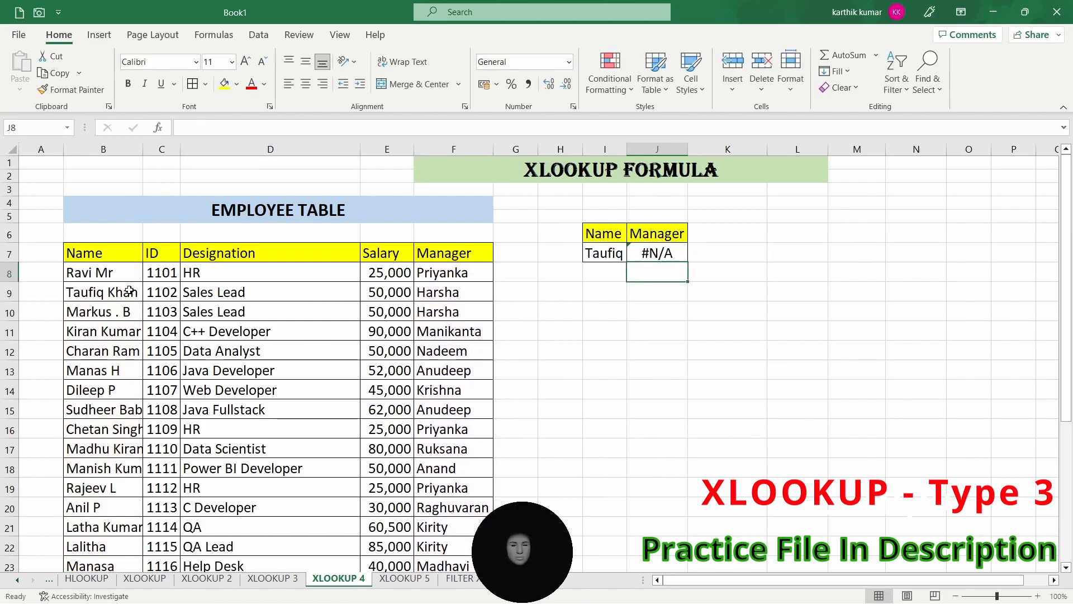
- Append &"*" to the lookup value I7 in J7's XLOOKUP formula
click(630, 256)
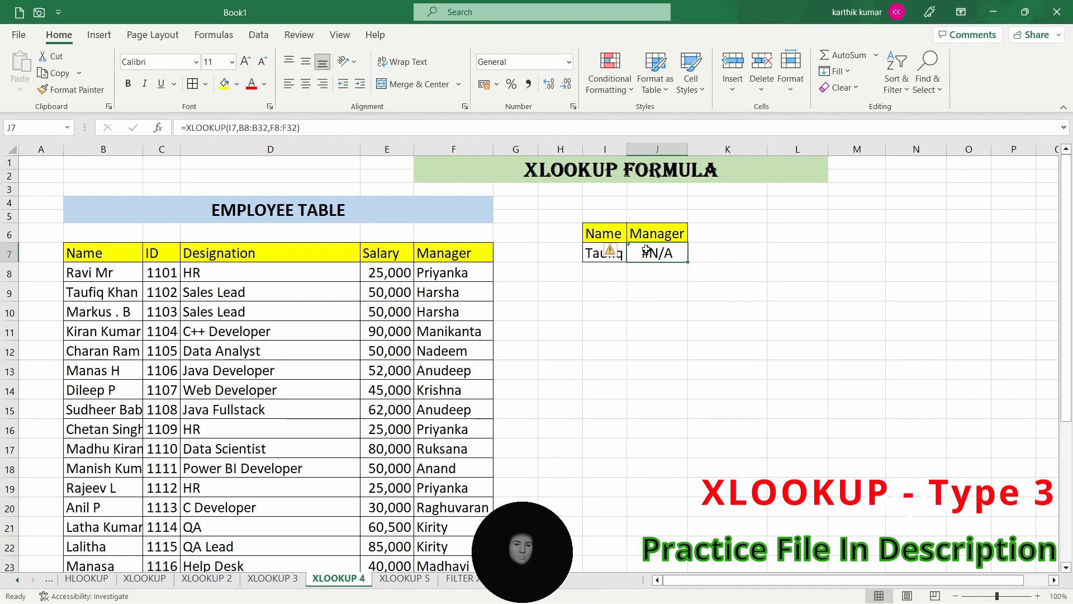
key(F2)
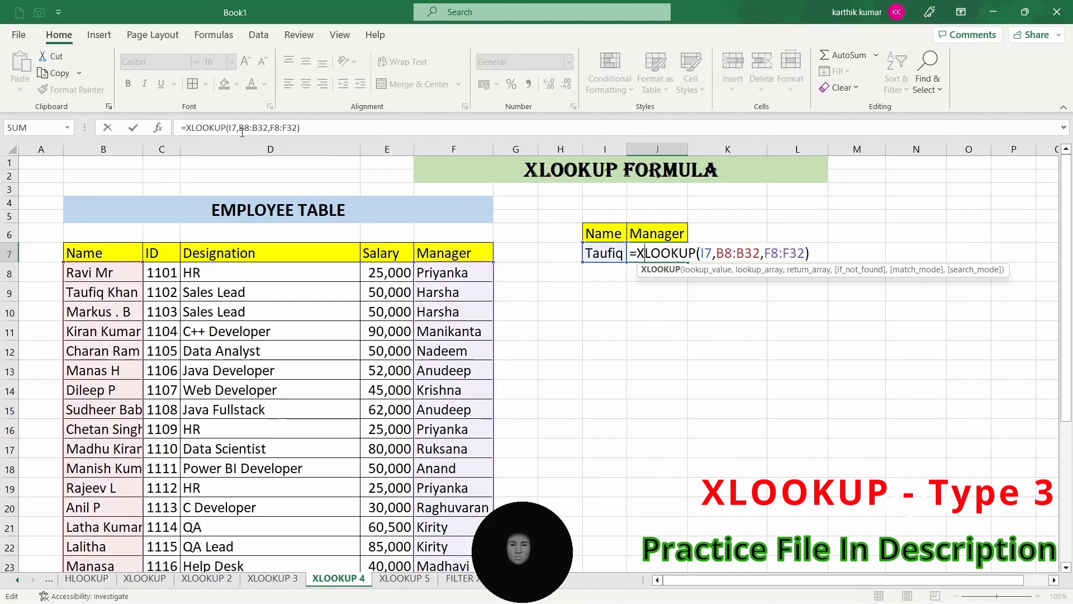
click(235, 129)
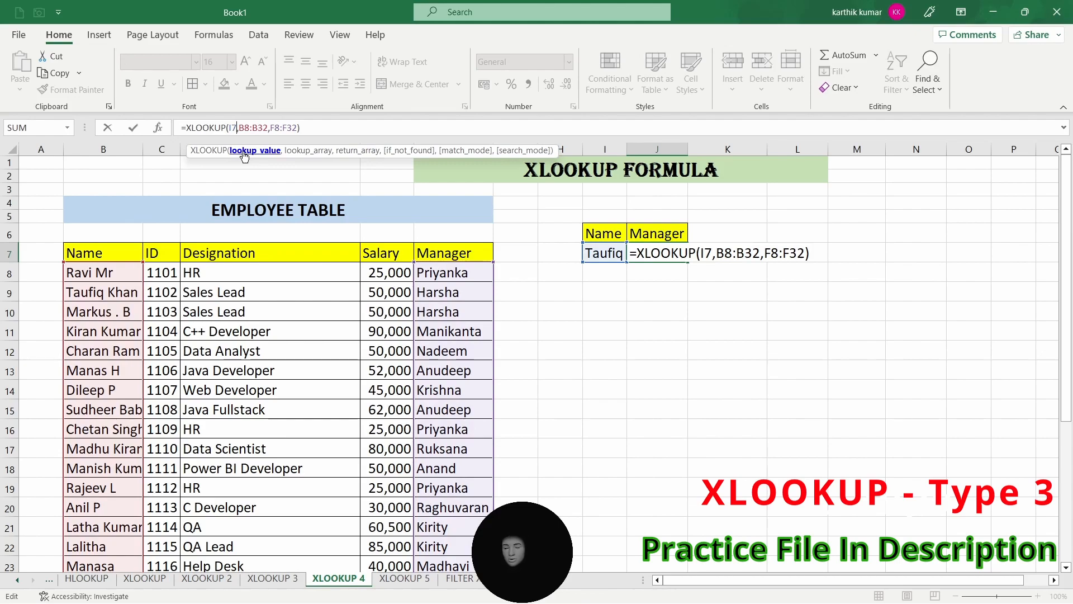
text(&)
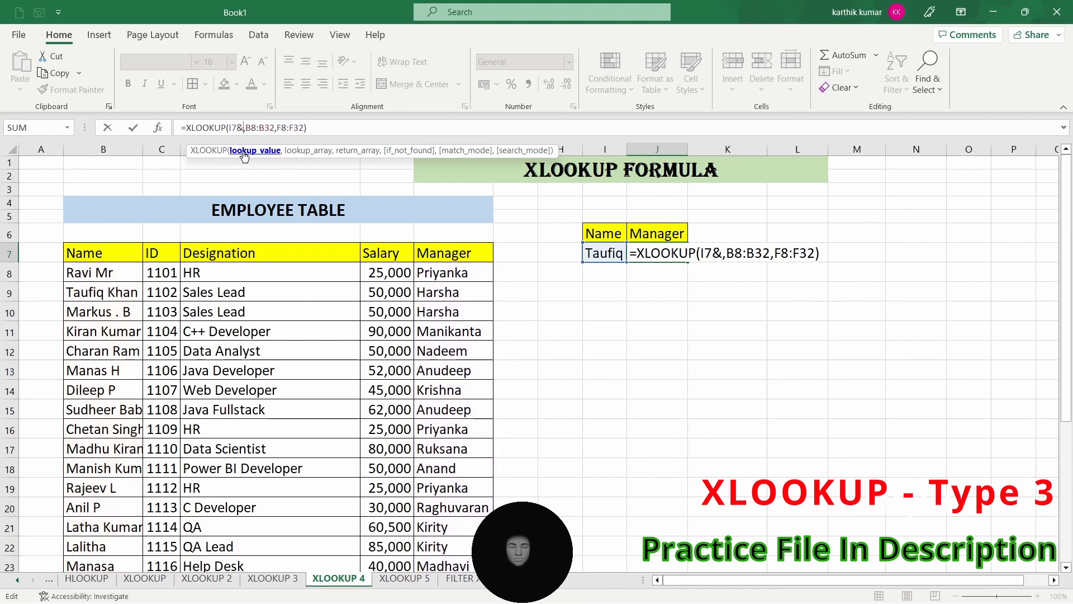
text("")
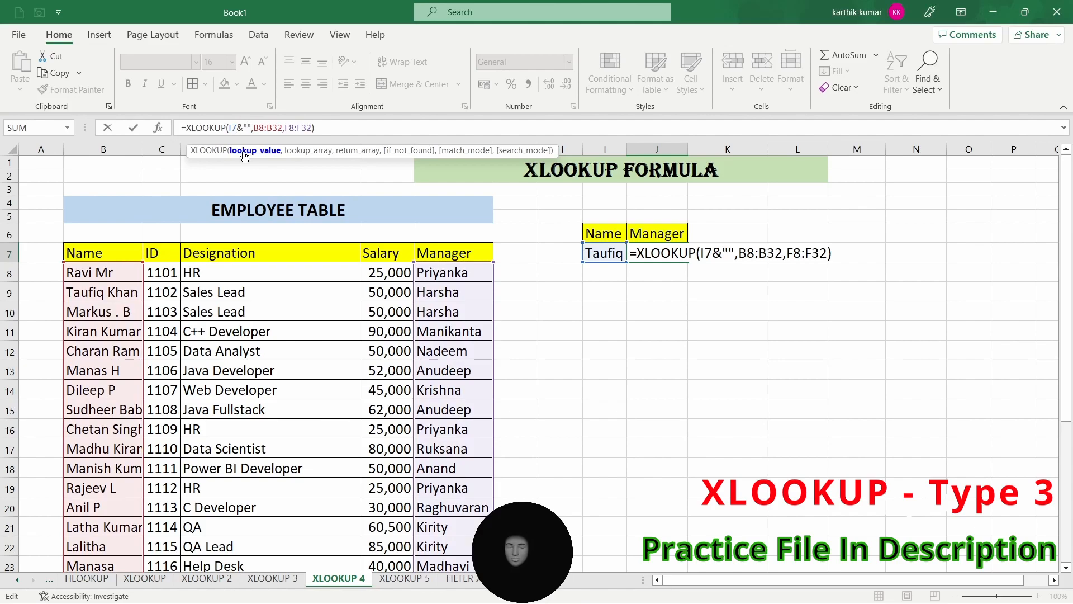
text(*)
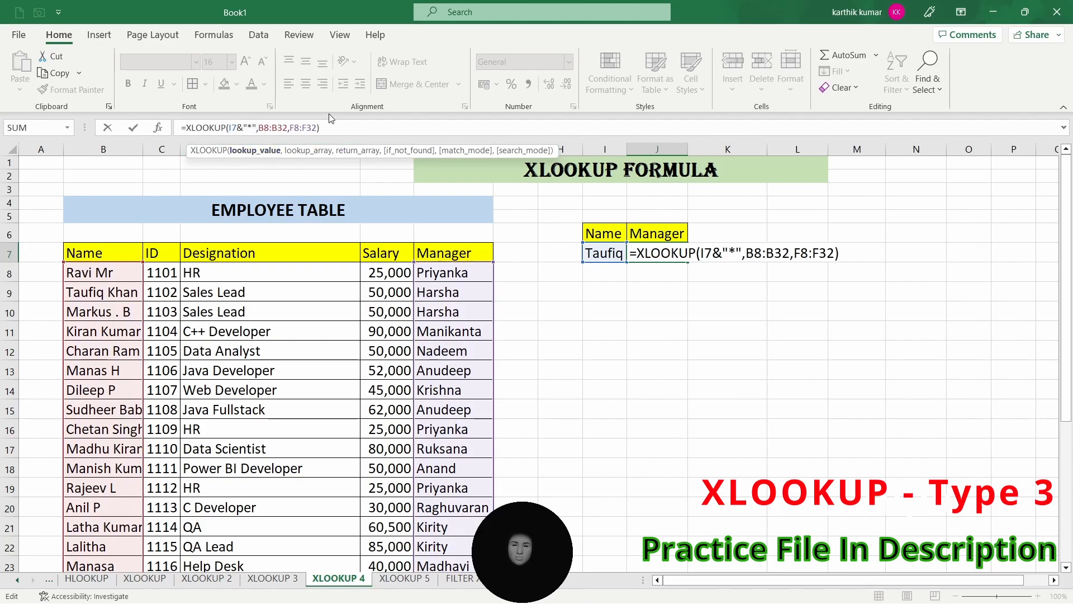
- Leave the if_not_found argument of J7's formula empty and set its match mode to 2, Wildcard character match
click(317, 128)
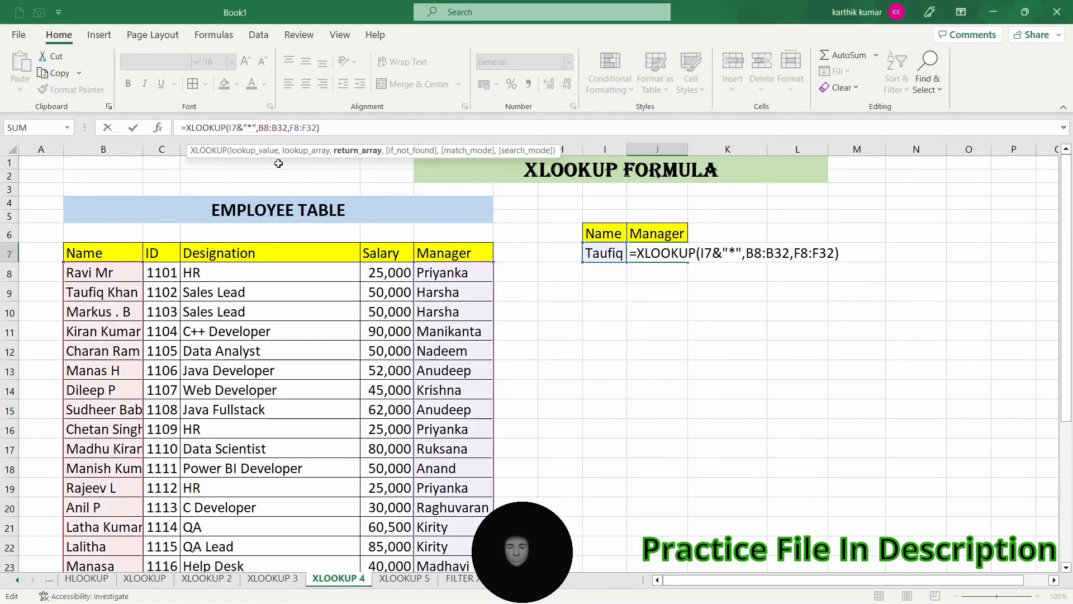
text(,)
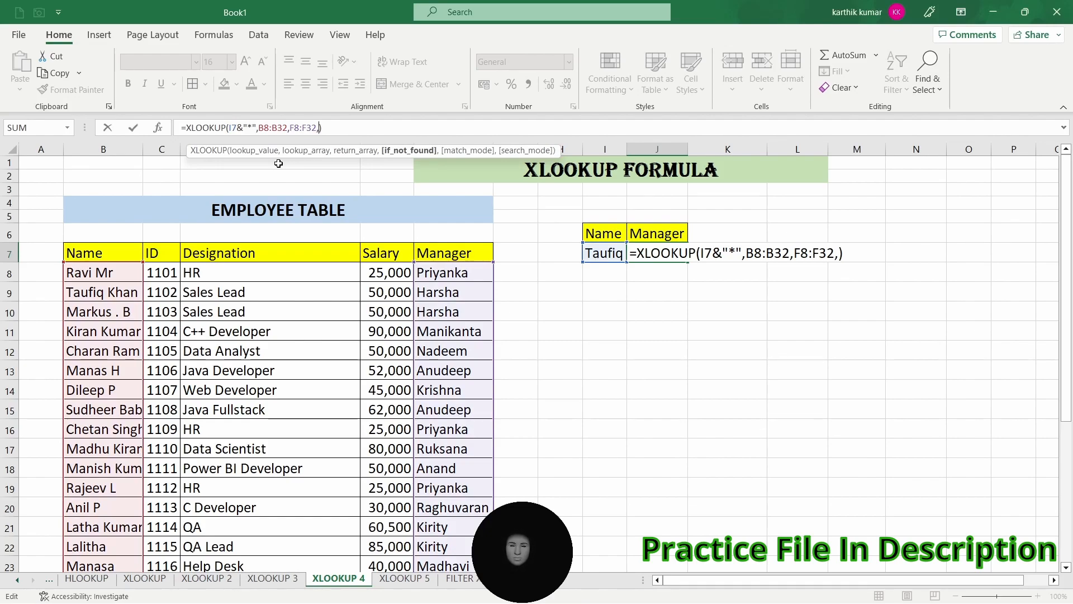
text(,)
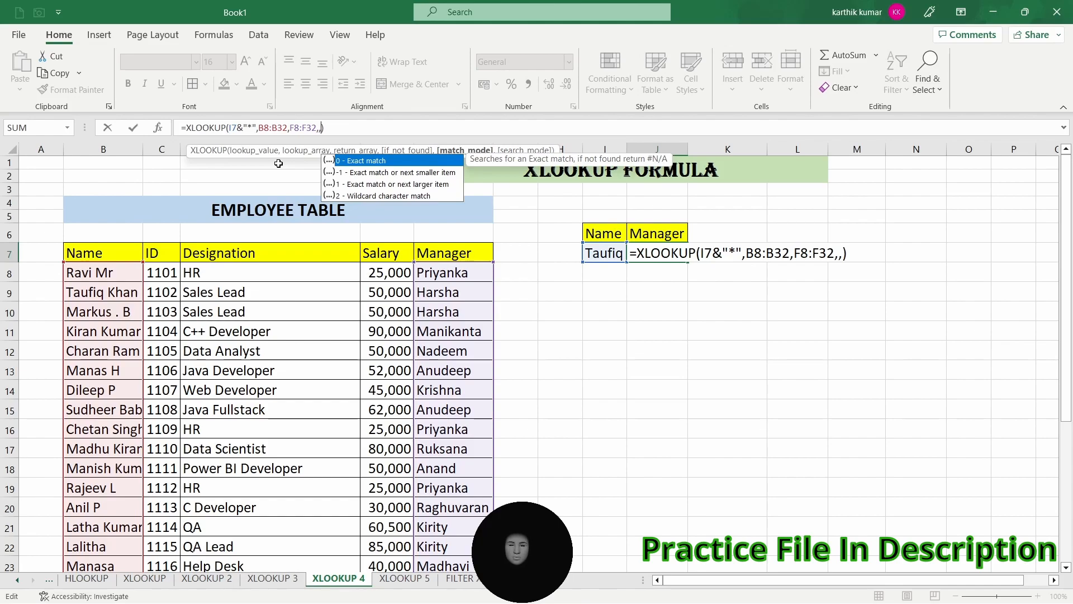
click(358, 196)
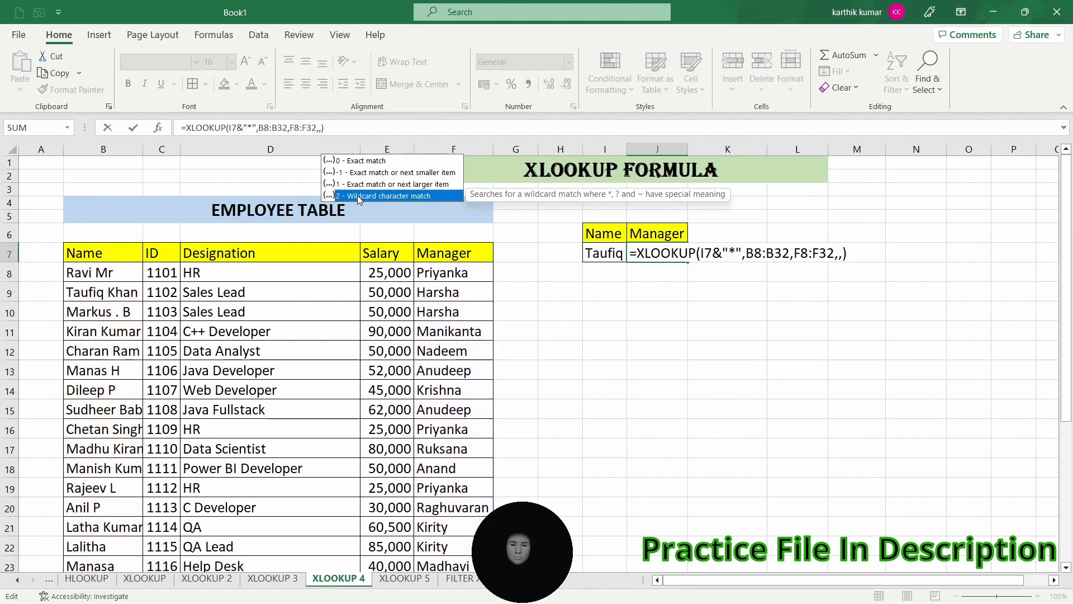
double_click(411, 197)
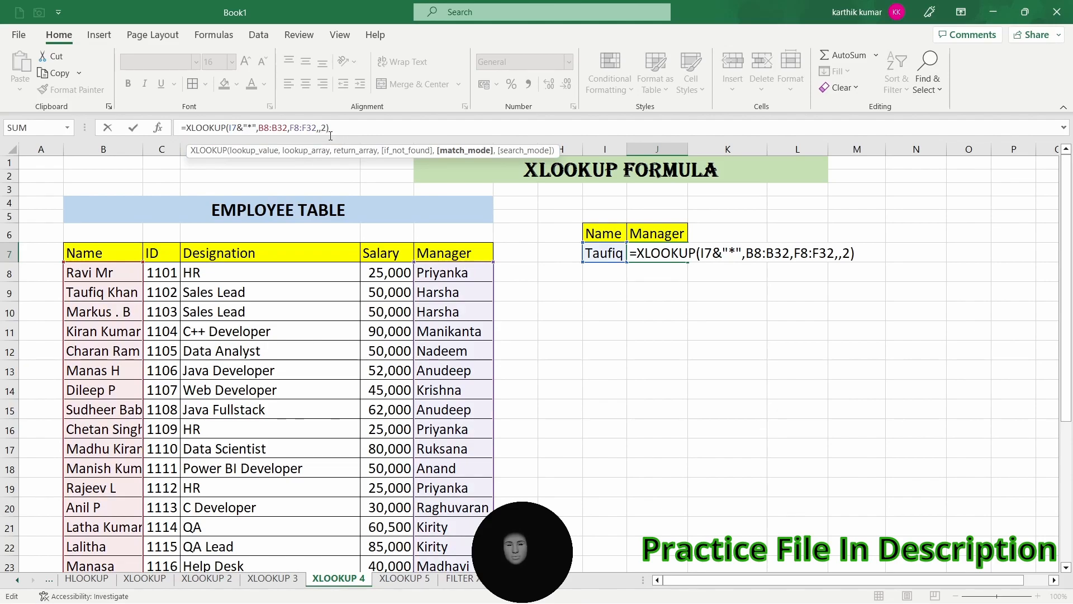
key(Return)
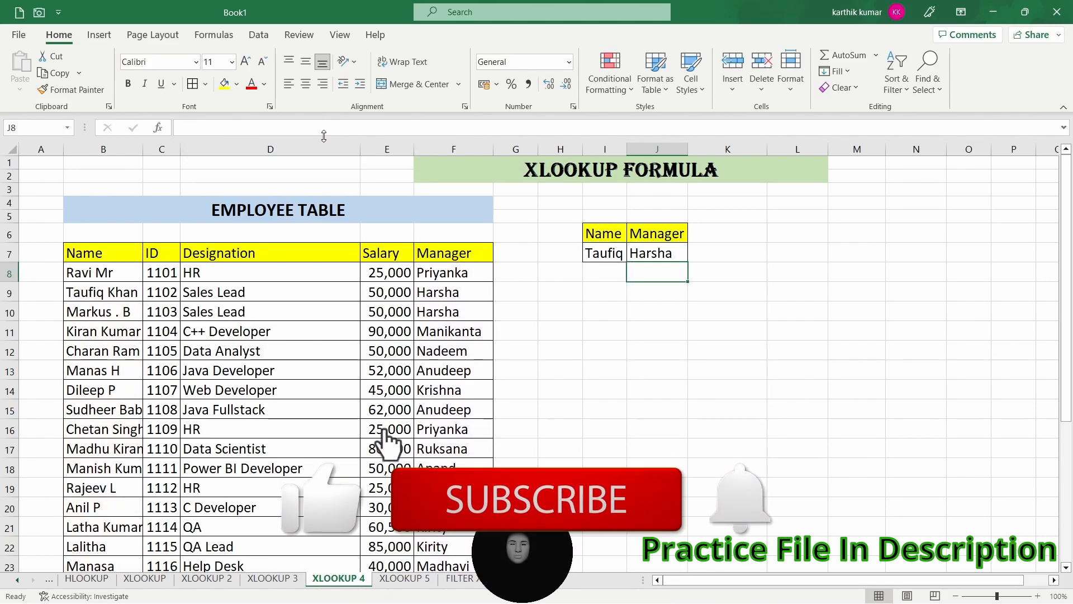
- Change the lookup name in I7 to the first name of the employee listed in row 11
click(603, 253)
click(664, 254)
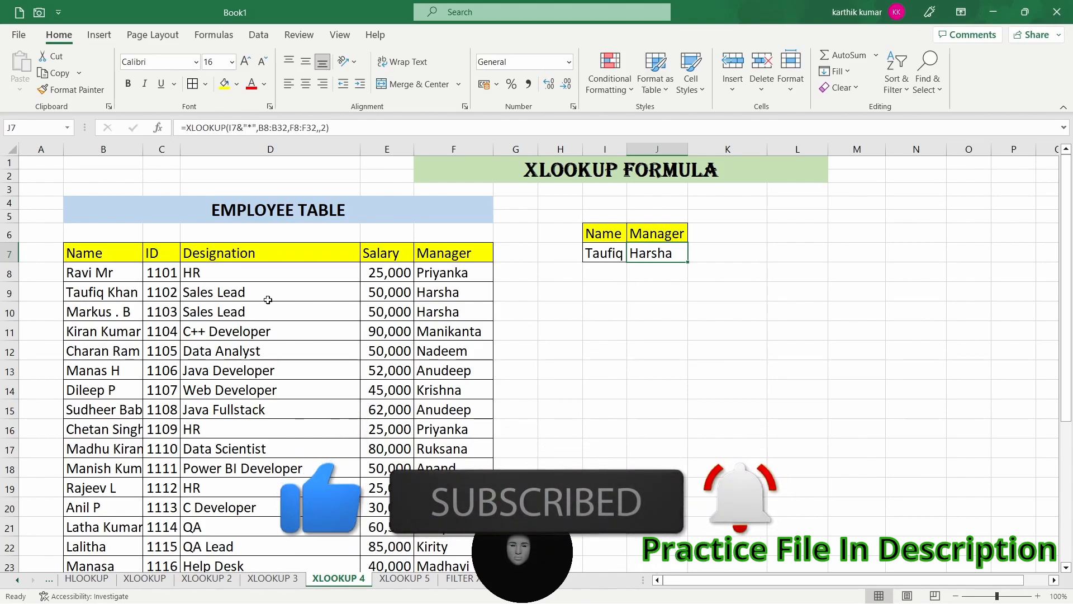
double_click(604, 257)
double_click(605, 257)
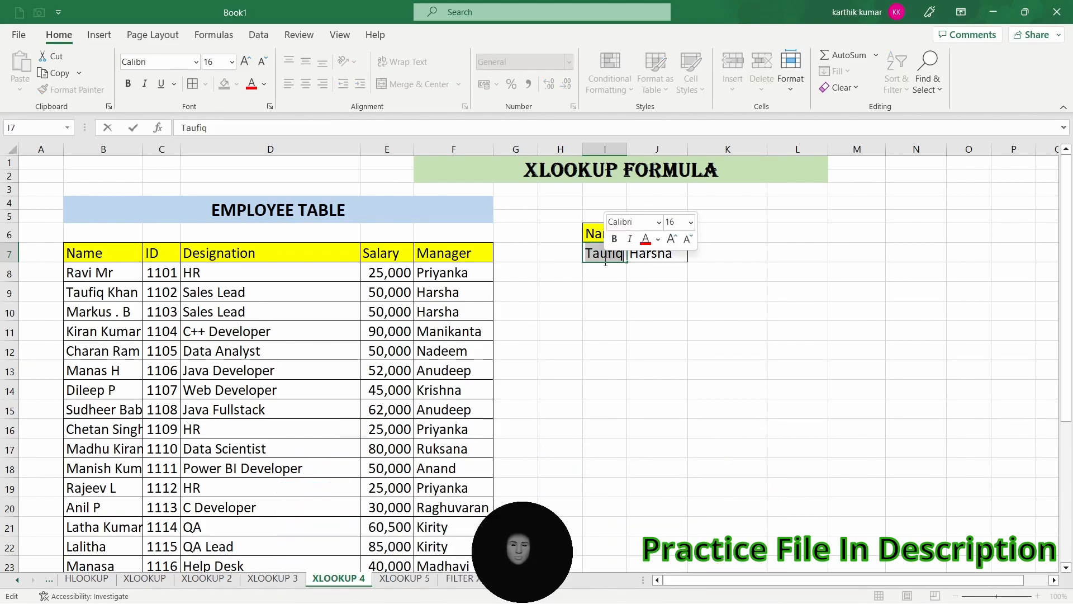
text(Kiran)
key(Return)
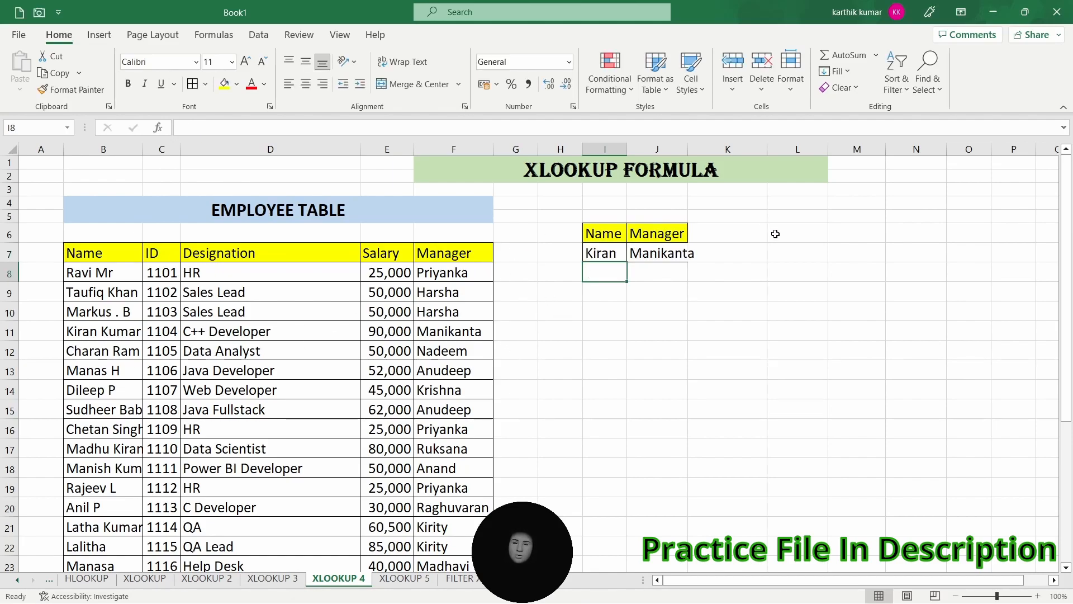
- On the XLOOKUP 5 sheet, begin an XLOOKUP in L7 with J7 as the lookup value and B8:B32 as the lookup array
click(408, 579)
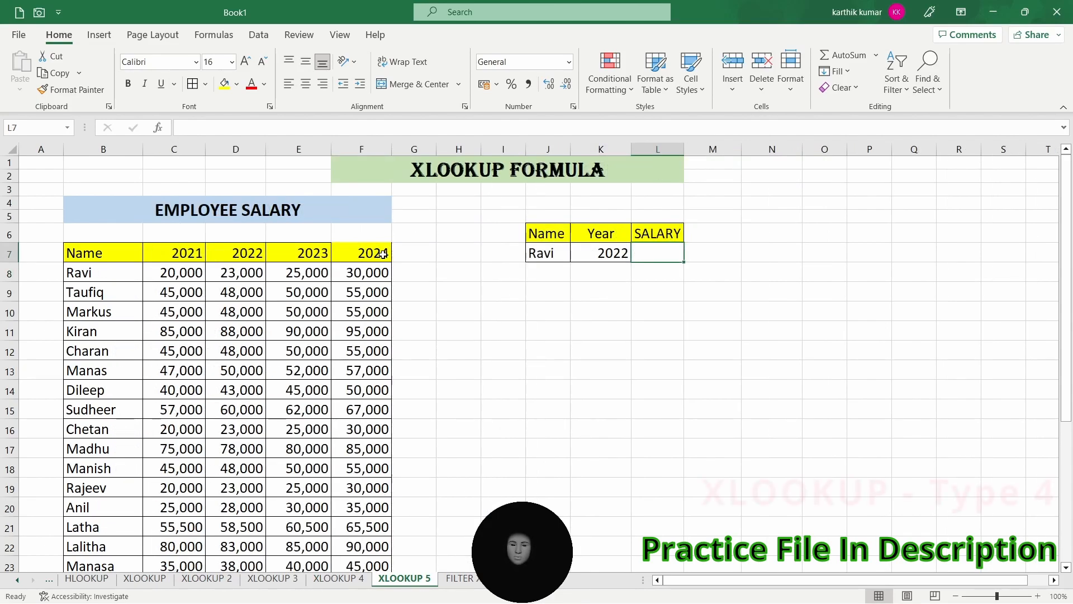
scroll(383, 254, down, 1)
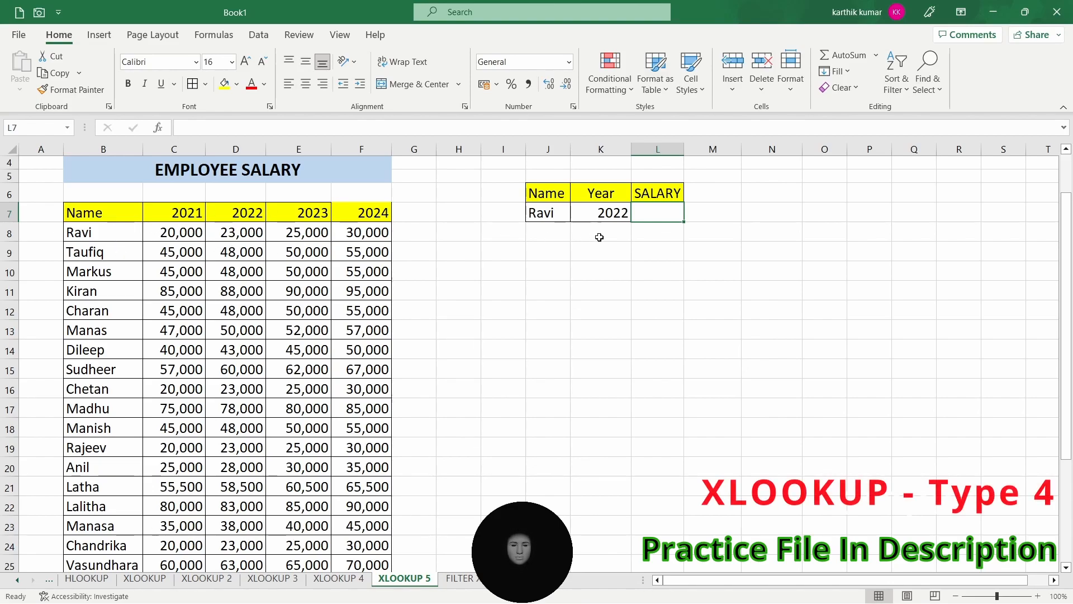
click(557, 216)
click(595, 215)
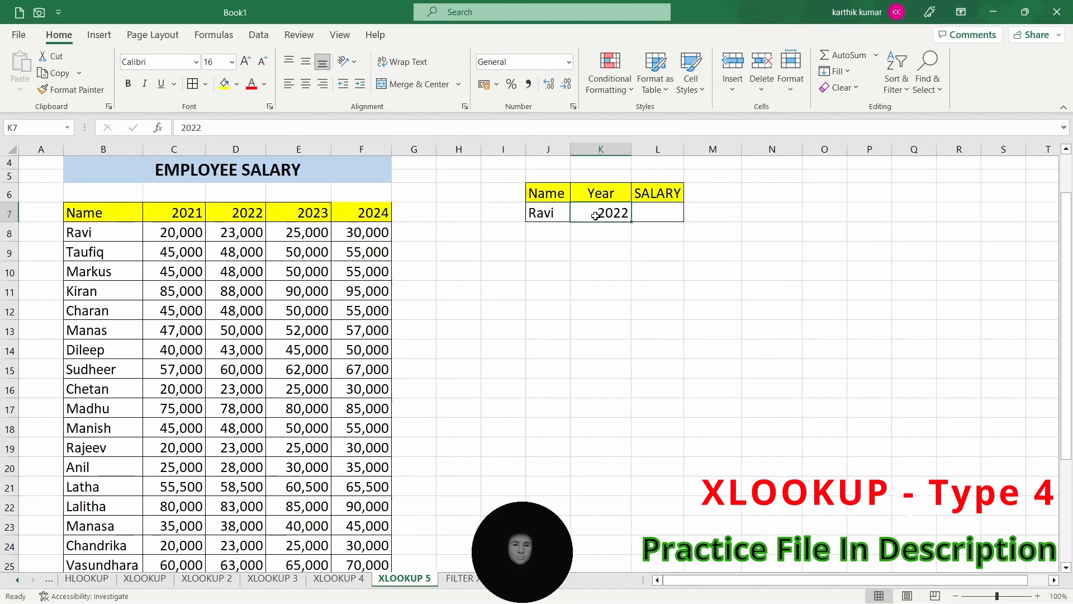
click(649, 215)
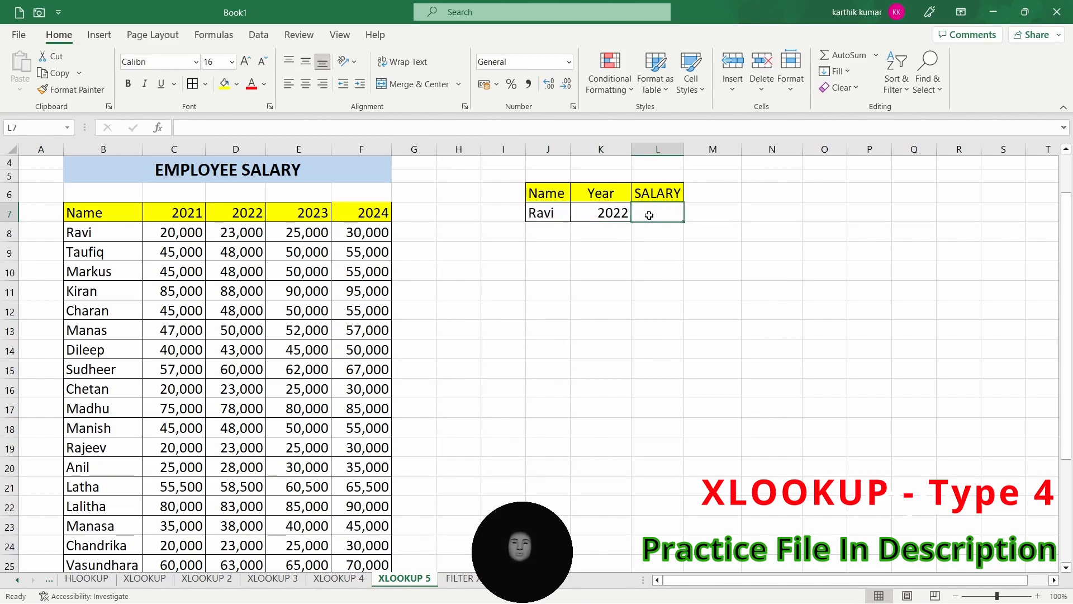
click(312, 129)
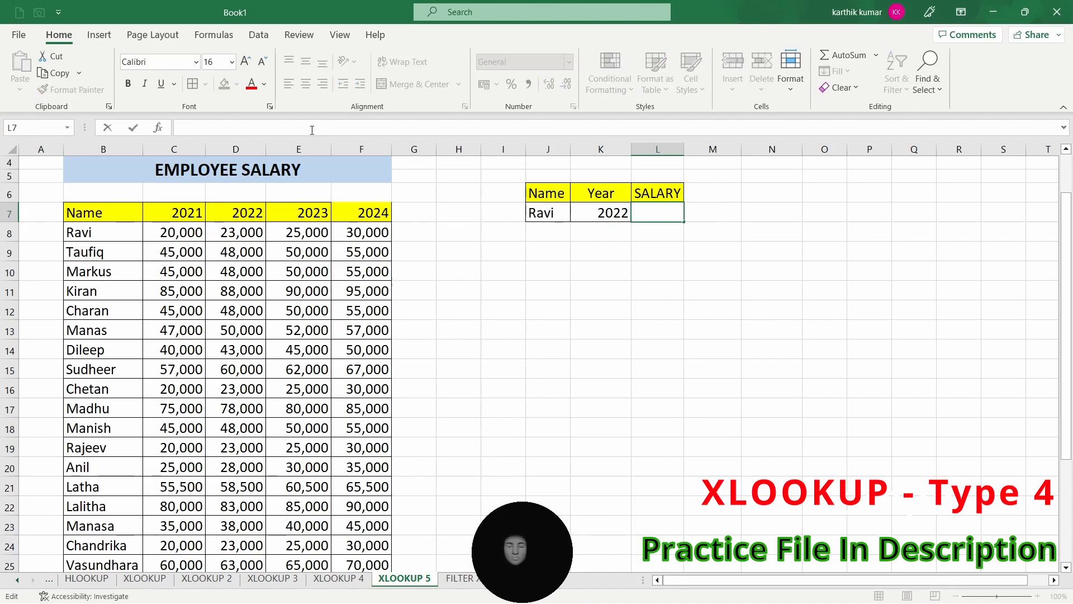
text(=xl)
key(Tab)
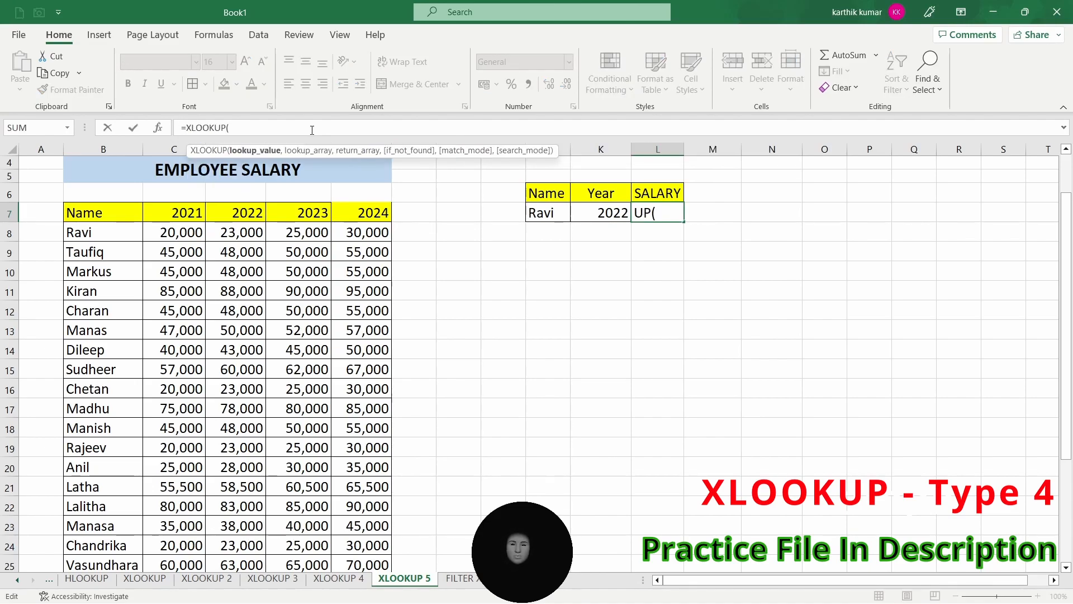
click(551, 216)
text(,)
drag(120, 232, 117, 537)
text(,)
scroll(431, 169, up, 4)
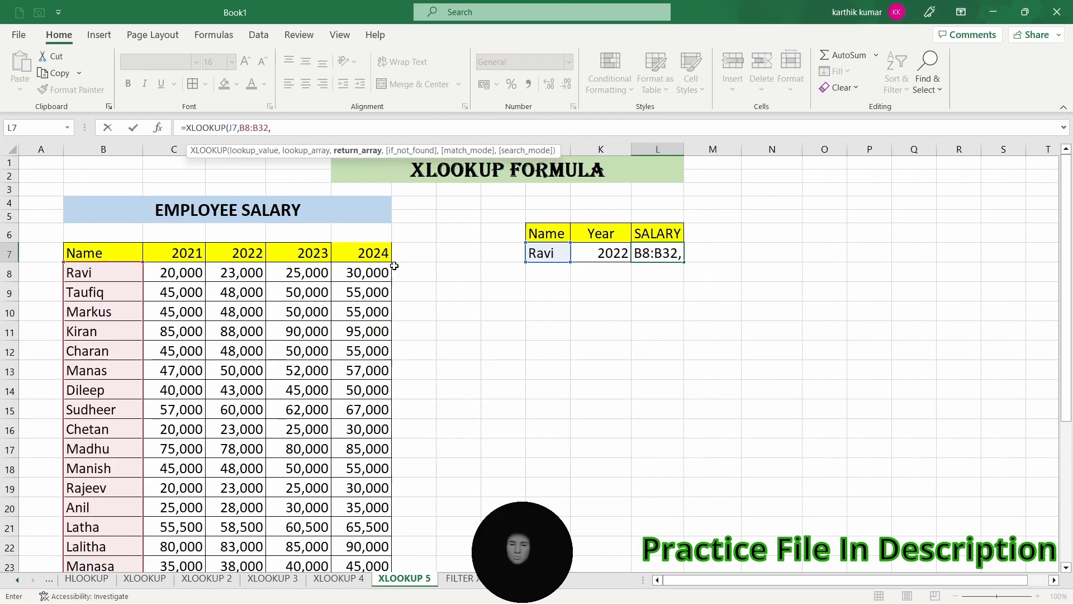
- Nest a second XLOOKUP as L7's return array, with K7 as its lookup value and year headers C7:F7 as its lookup array
text(xl)
key(Tab)
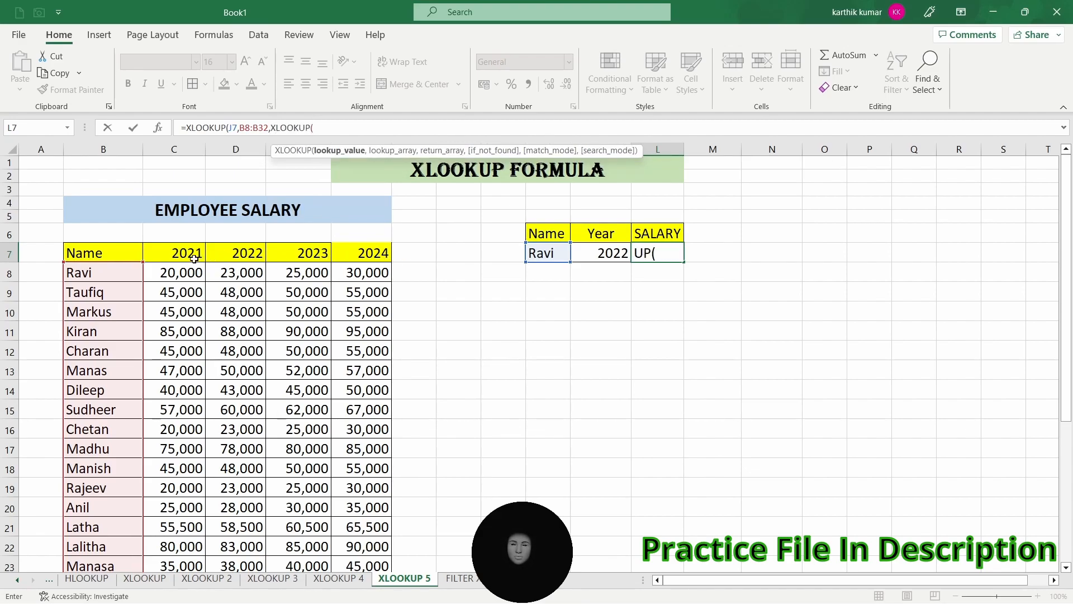
click(617, 253)
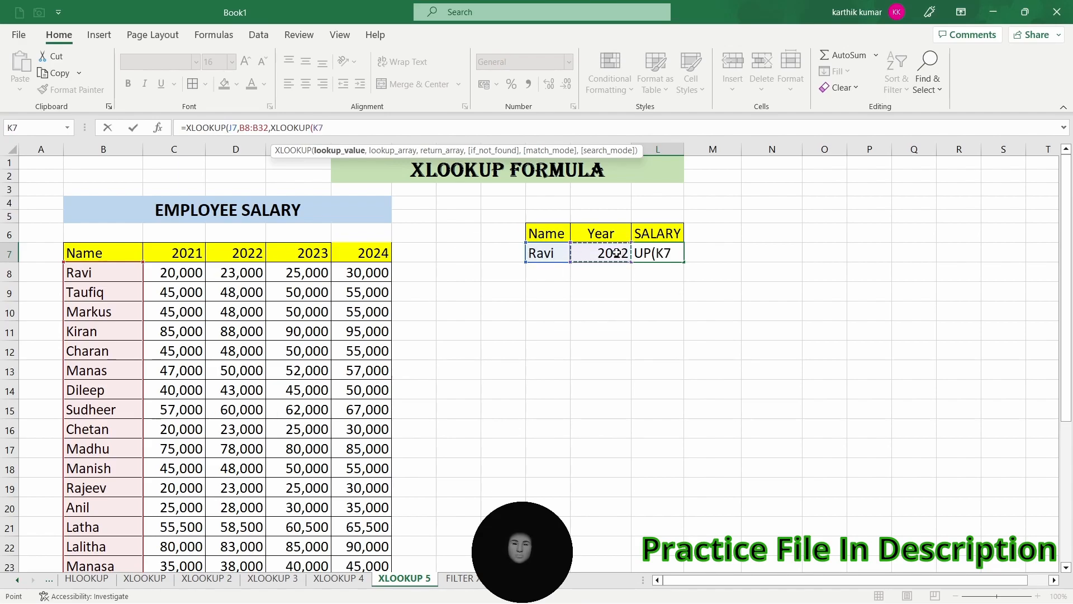
text(,)
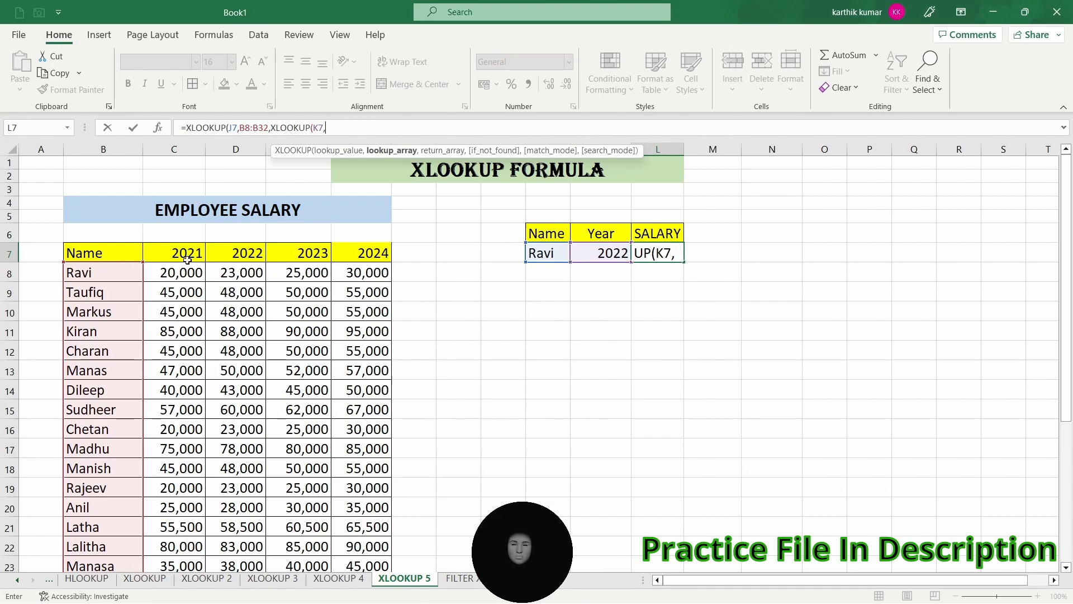
drag(178, 256, 361, 254)
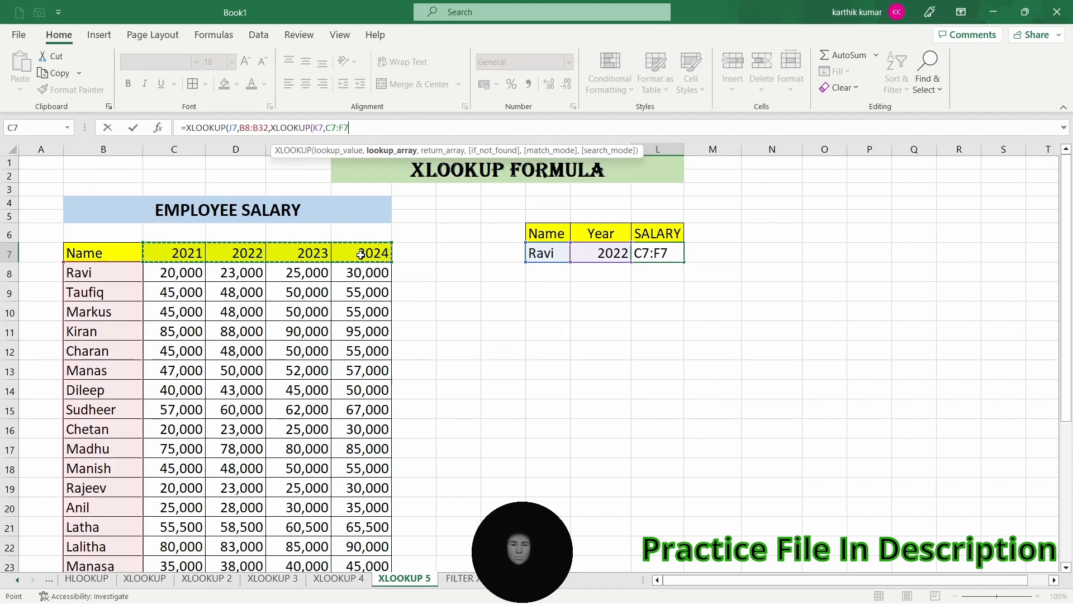
text(,)
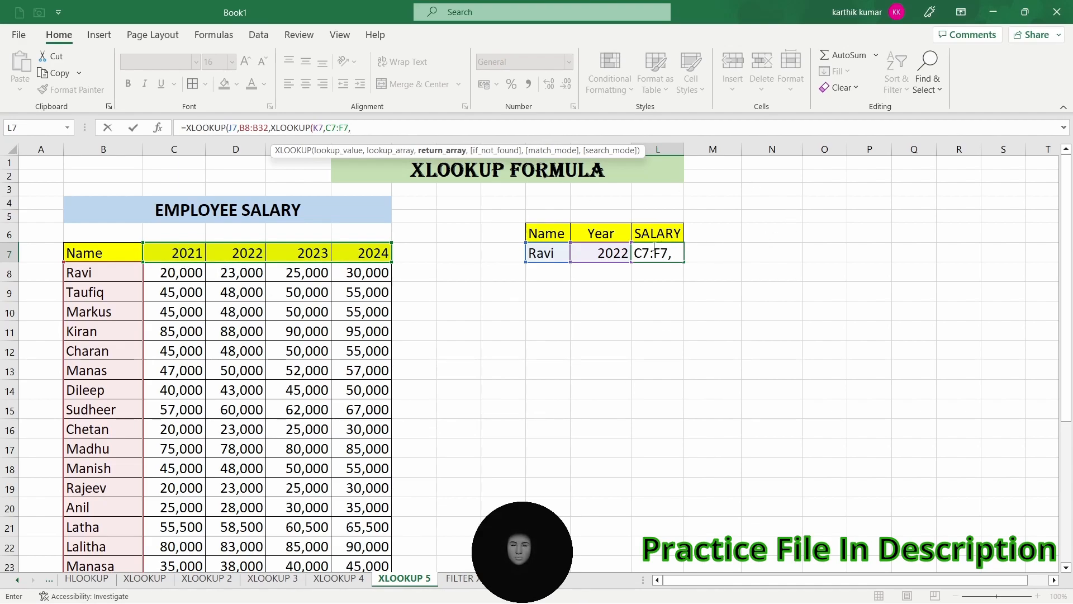
- Set the nested XLOOKUP's return array to C8:F32, complete L7's formula and check its result against the 2022 salary in row 8
drag(162, 277, 373, 534)
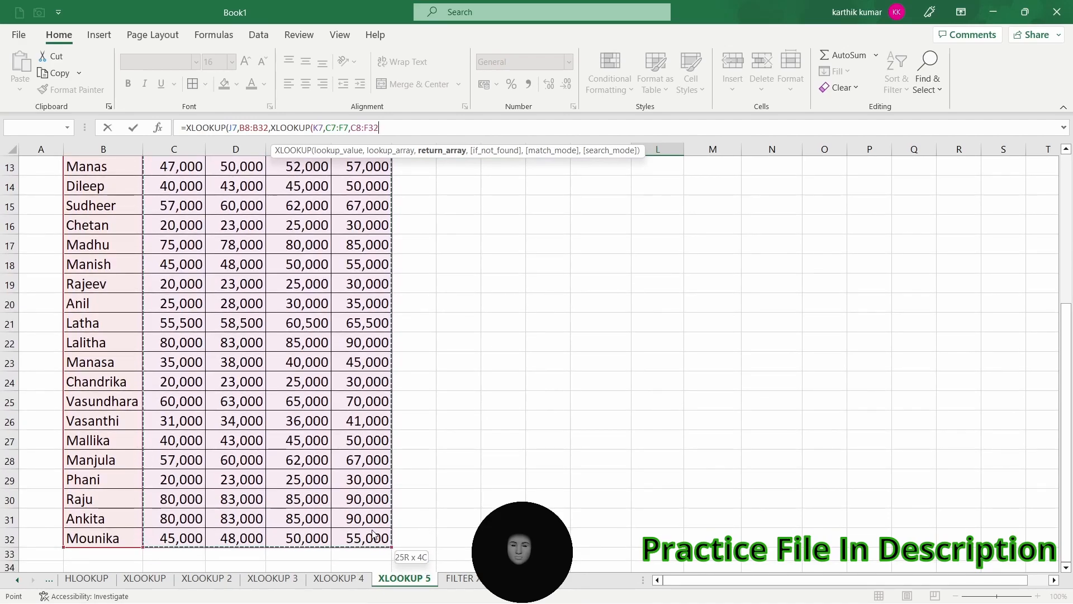
text())
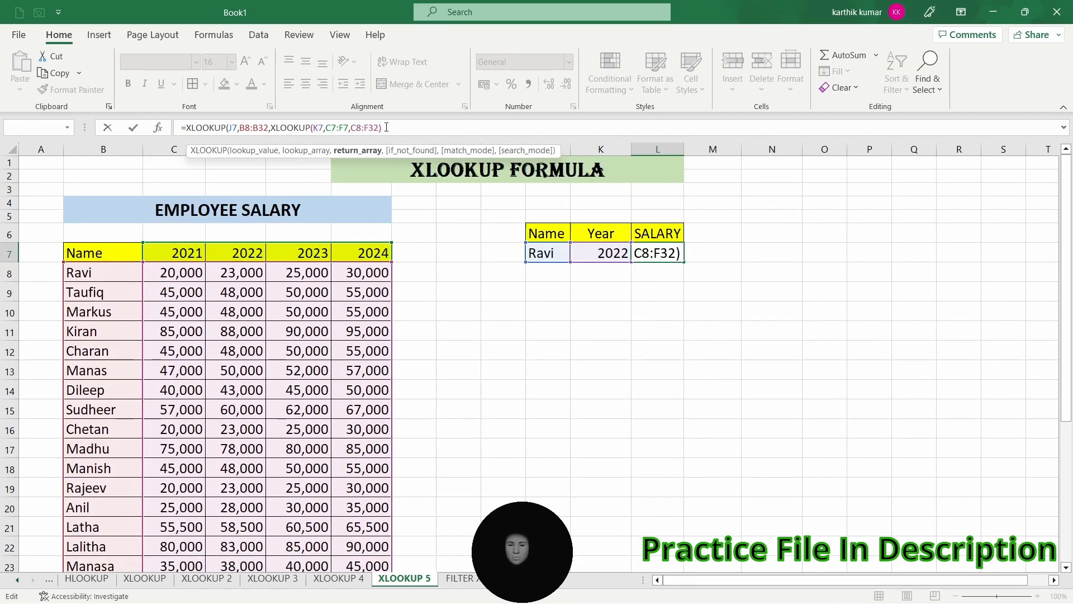
text())
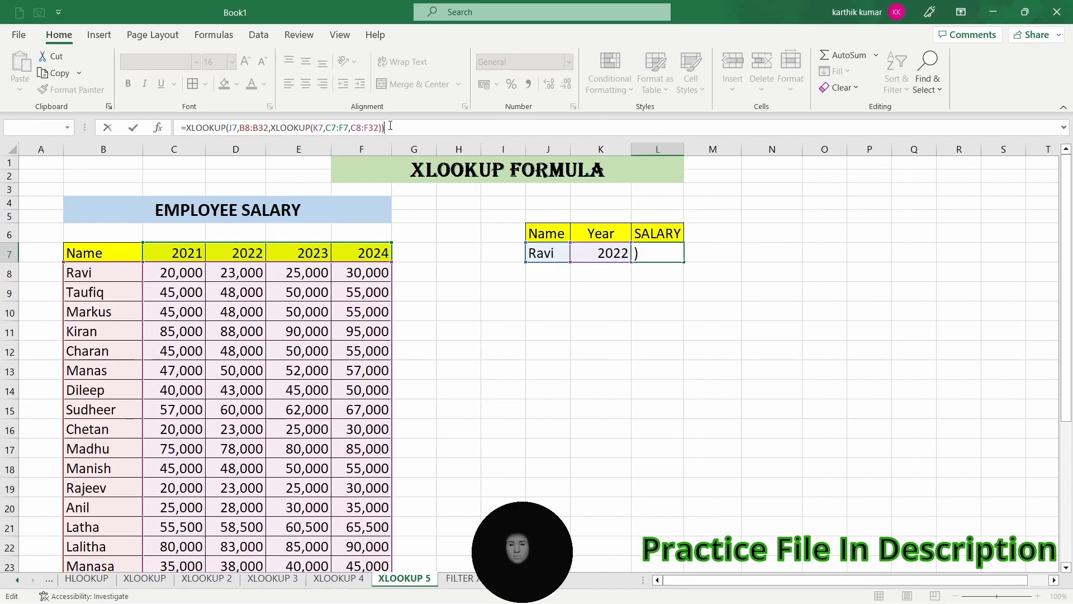
key(Return)
click(660, 255)
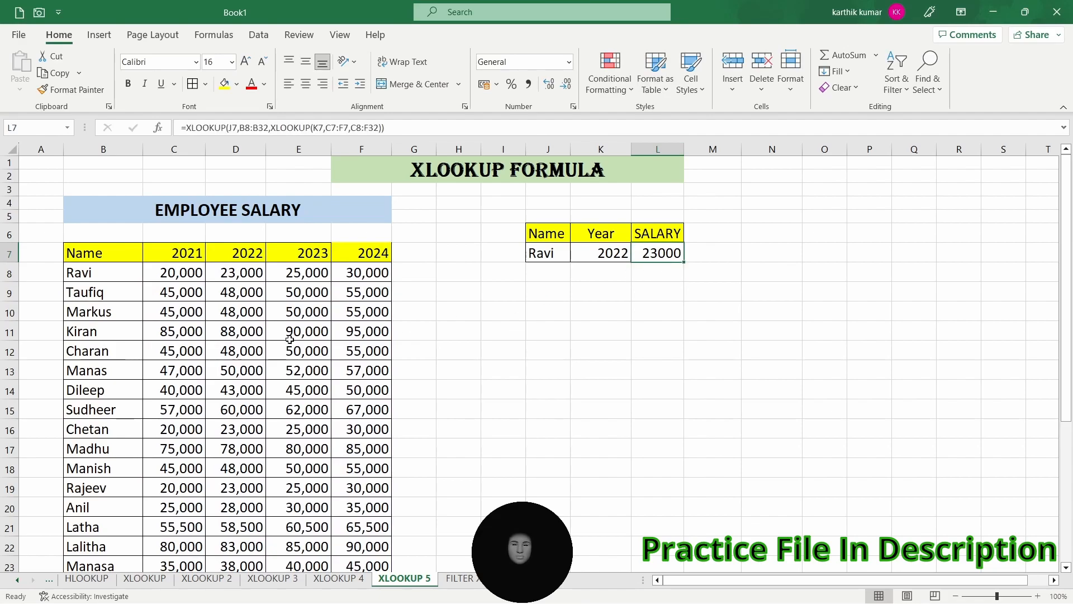
click(251, 255)
click(249, 275)
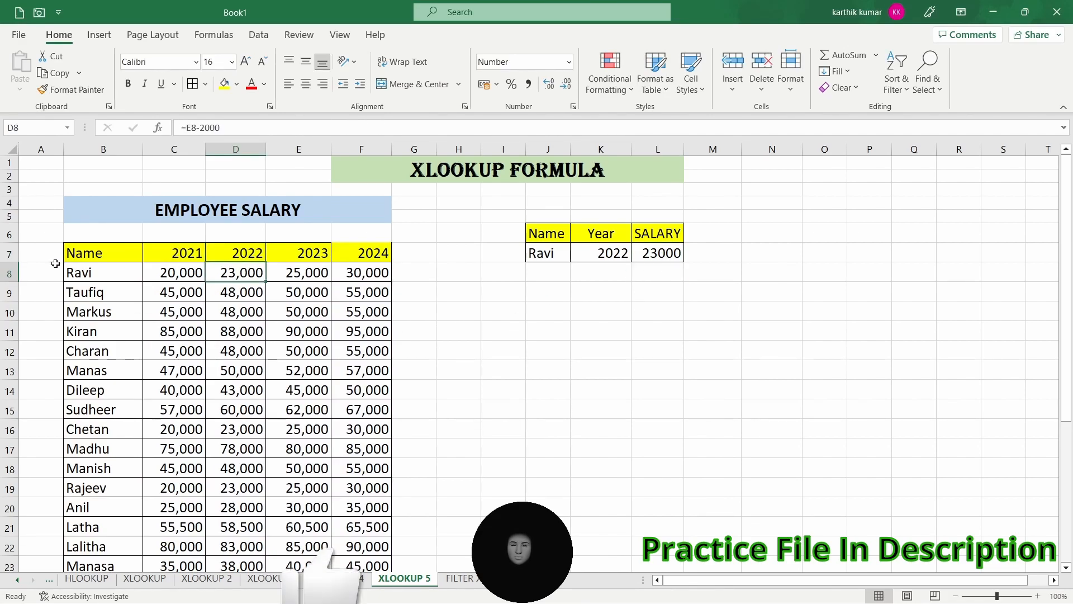
- Change the lookup name in J7 to the employee name listed in B11
click(125, 332)
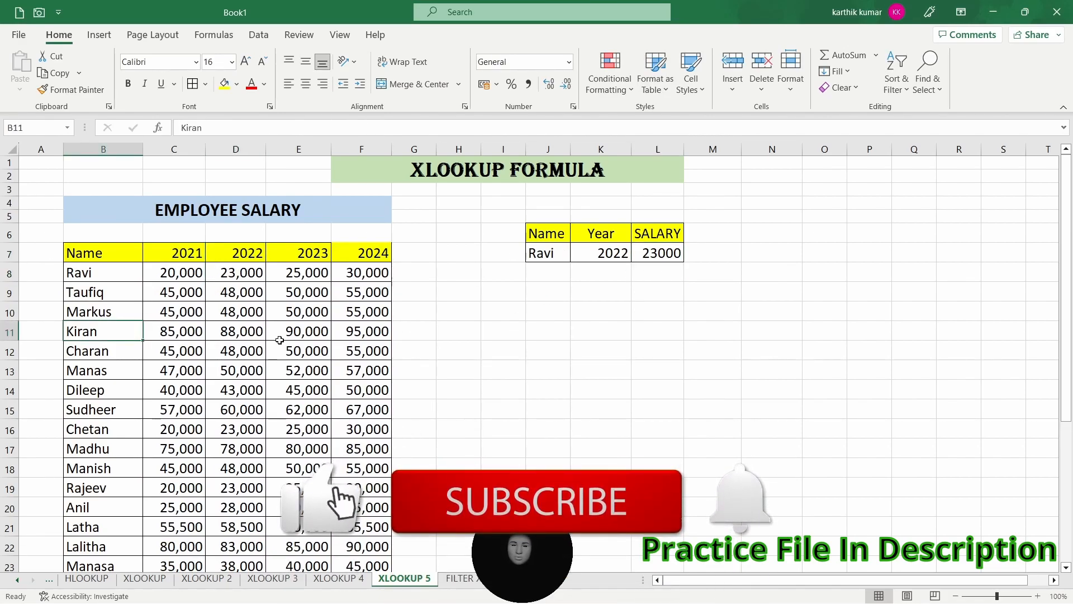
double_click(539, 254)
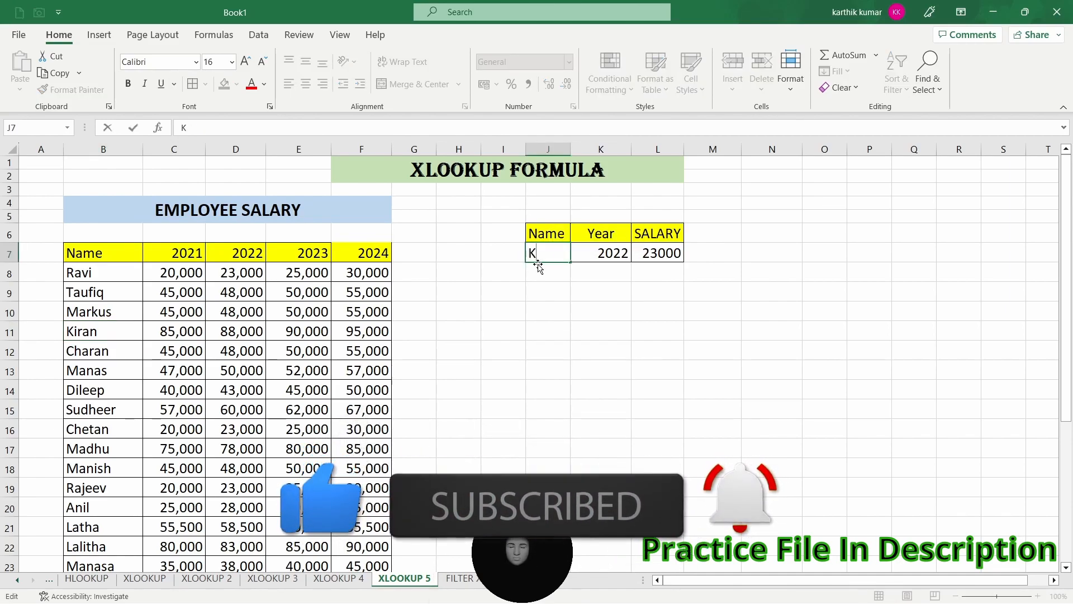
text(Kiran)
click(539, 289)
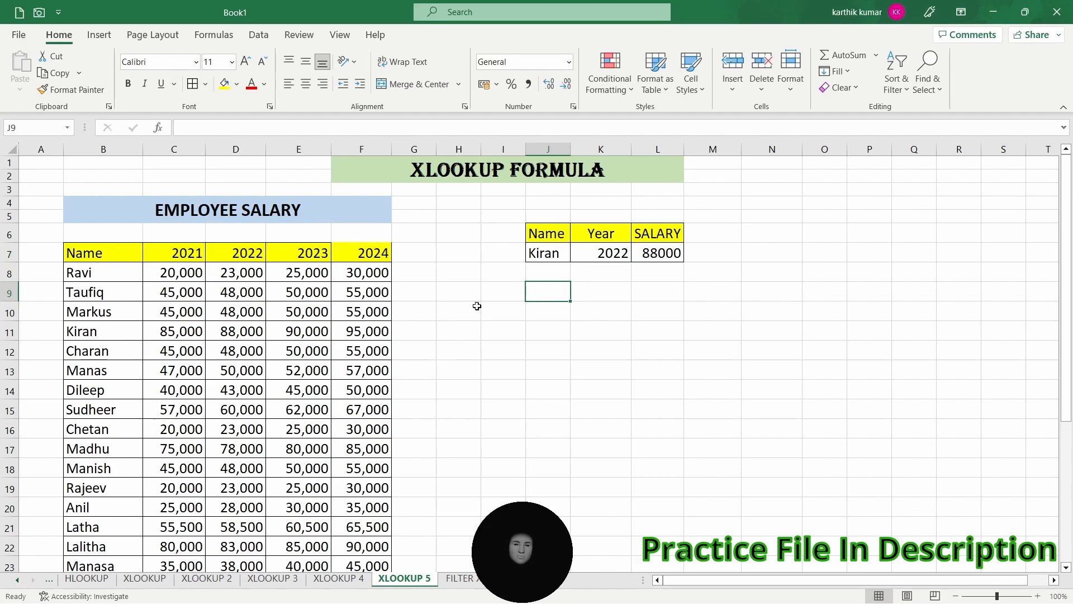